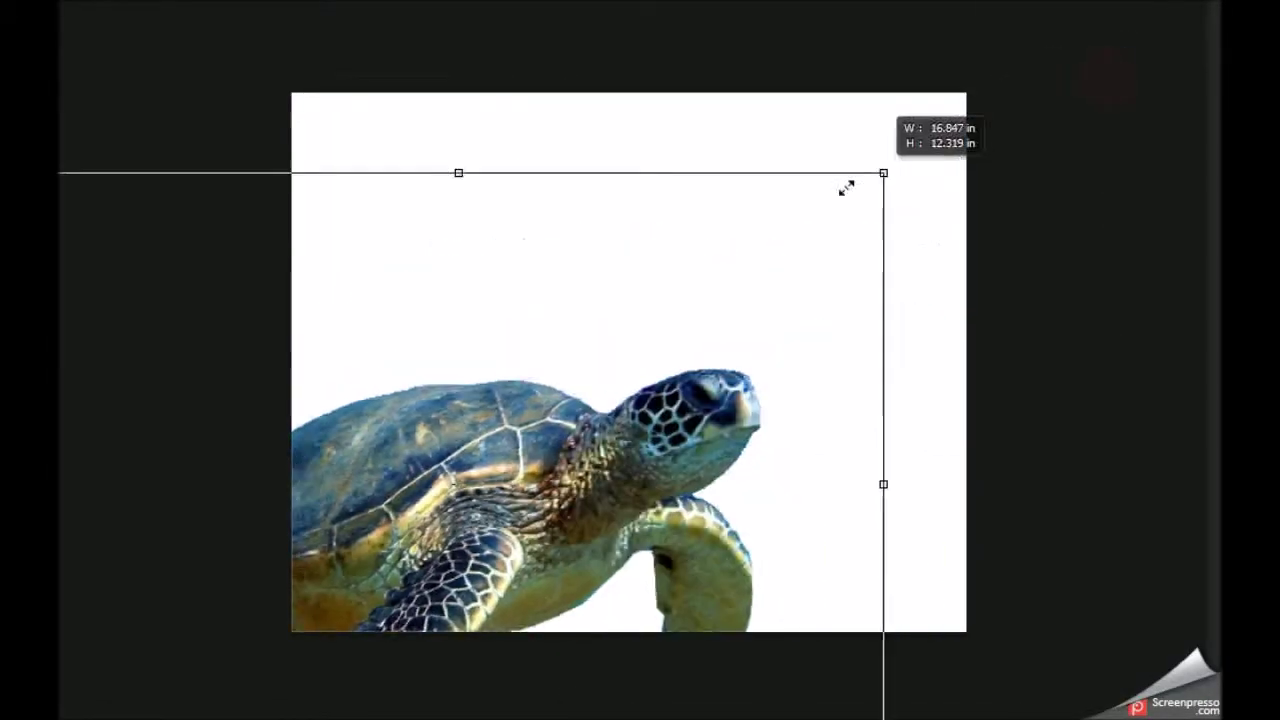
Step: Scale the turtle down, then widen the water layer and flare its bottom corners below the shell
{"action": "left_click_drag", "start_coordinate": [846, 188], "coordinate": [729, 229]}
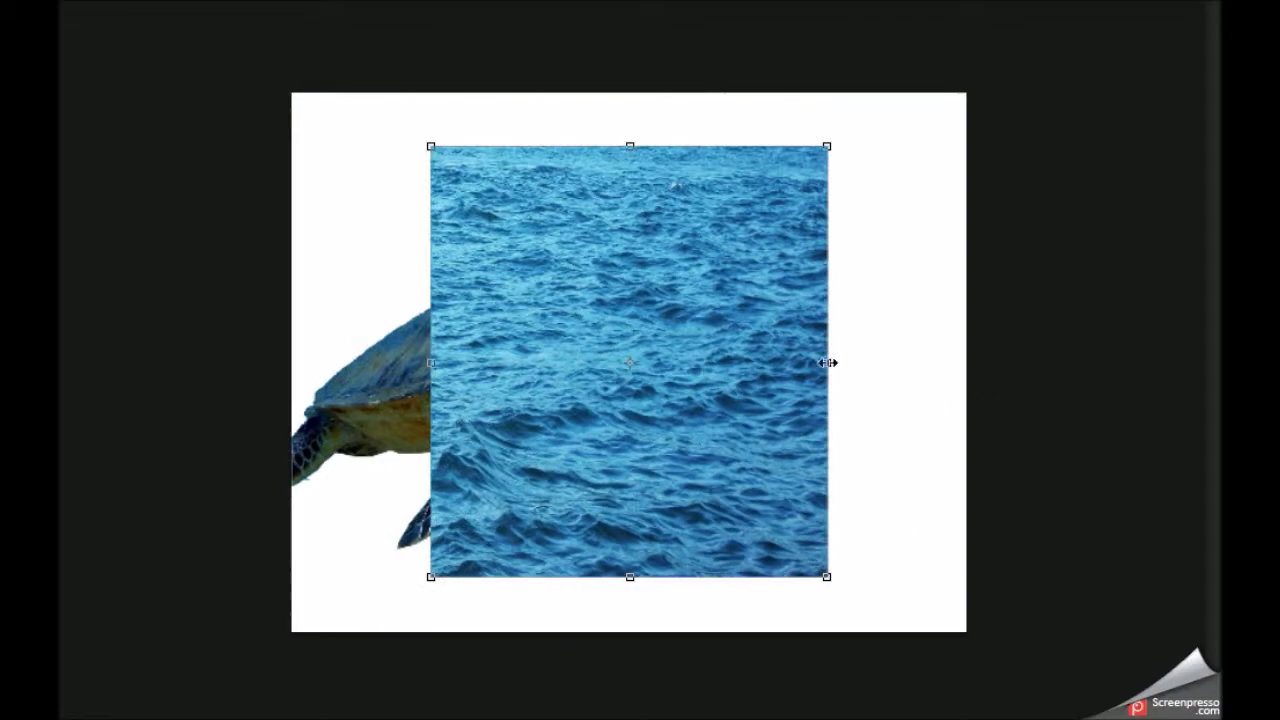
{"action": "left_click_drag", "start_coordinate": [828, 362], "coordinate": [1094, 362]}
{"action": "left_click_drag", "start_coordinate": [430, 362], "coordinate": [271, 362]}
{"action": "left_click_drag", "start_coordinate": [683, 145], "coordinate": [668, 384]}
{"action": "left_click_drag", "start_coordinate": [273, 576], "coordinate": [158, 543]}
{"action": "left_click_drag", "start_coordinate": [1093, 576], "coordinate": [1117, 555]}
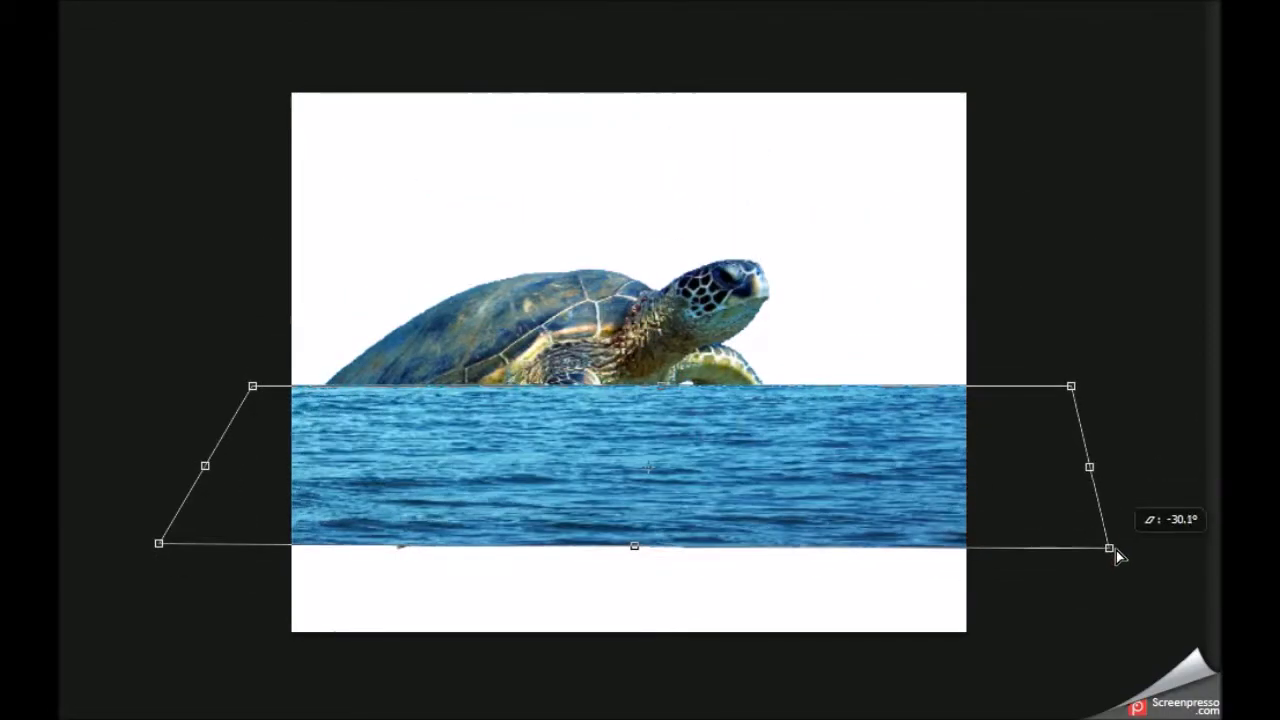
Step: Commit the water transform and hide the water layer with a Hide All mask
{"action": "key", "text": "alt+l"}
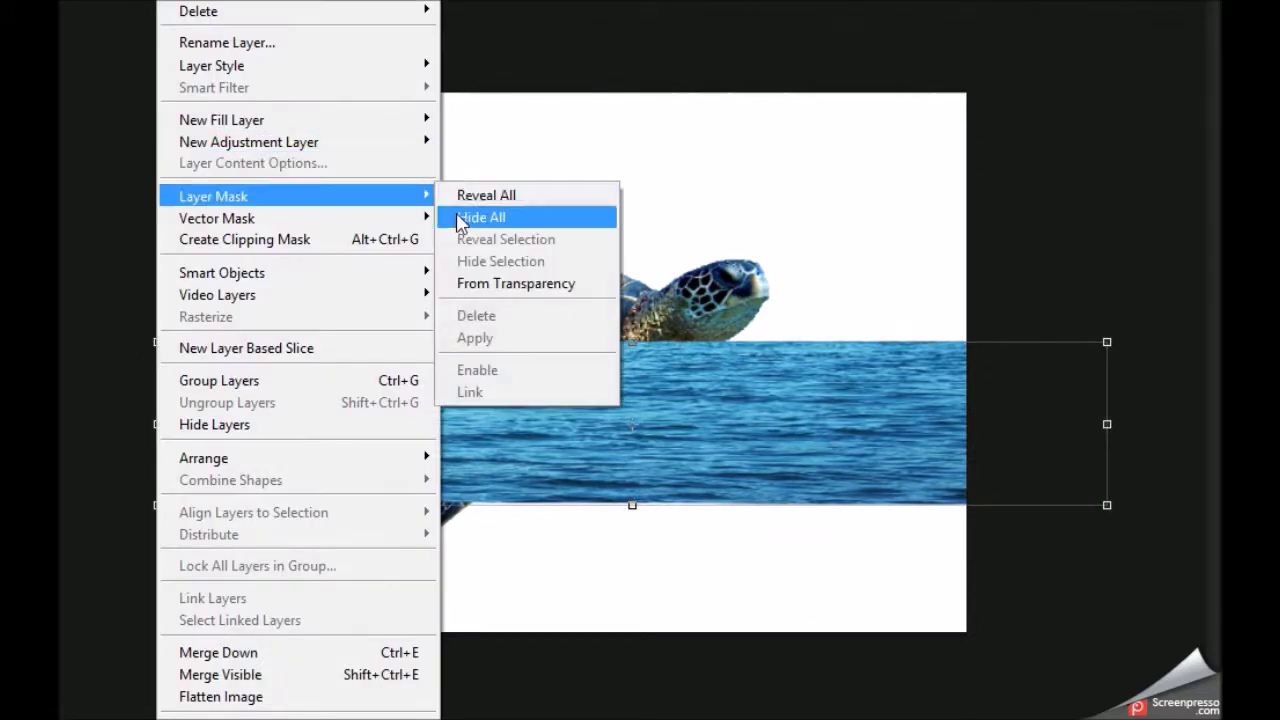
{"action": "left_click", "coordinate": [470, 217]}
{"action": "right_click", "coordinate": [200, 143]}
{"action": "key", "text": "Escape"}
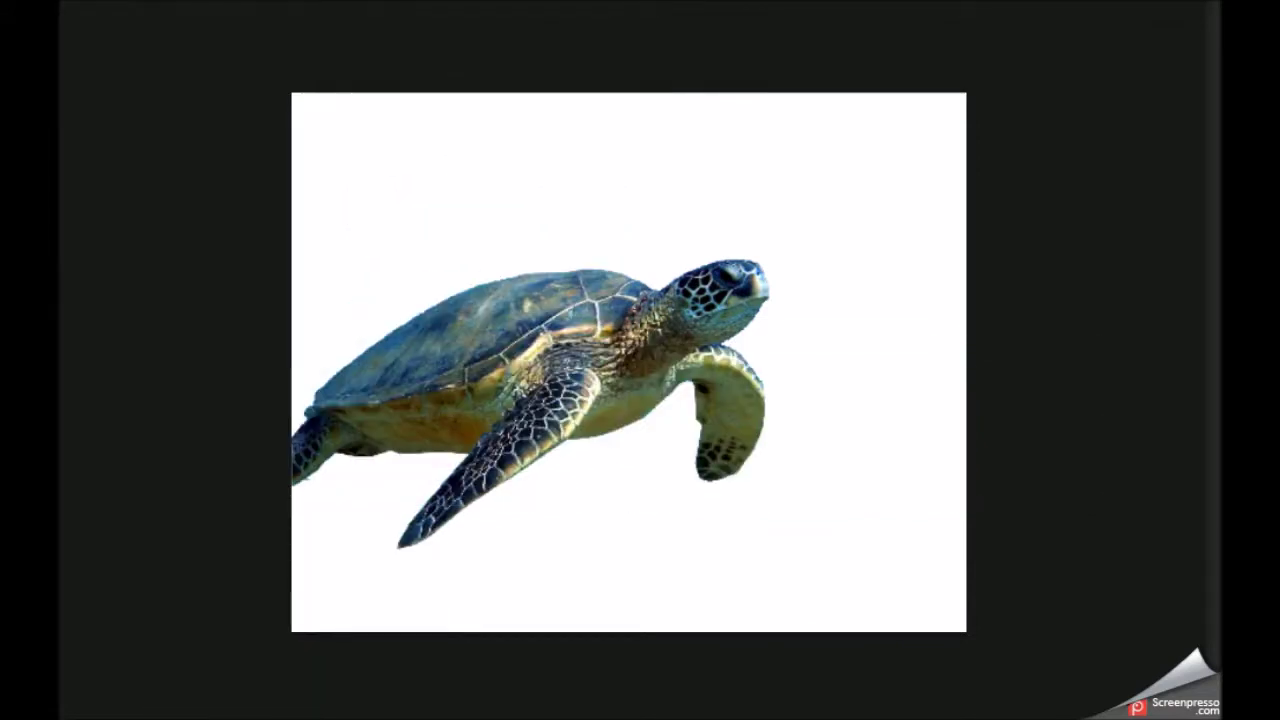
Step: Paint a soft water band across the turtle's belly, then select the canvas below the waterline
{"action": "mouse_move", "coordinate": [535, 425]}
{"action": "left_mouse_down"}
{"action": "mouse_move", "coordinate": [452, 411]}
{"action": "mouse_move", "coordinate": [615, 430]}
{"action": "mouse_move", "coordinate": [710, 400]}
{"action": "mouse_move", "coordinate": [764, 353]}
{"action": "left_mouse_up"}
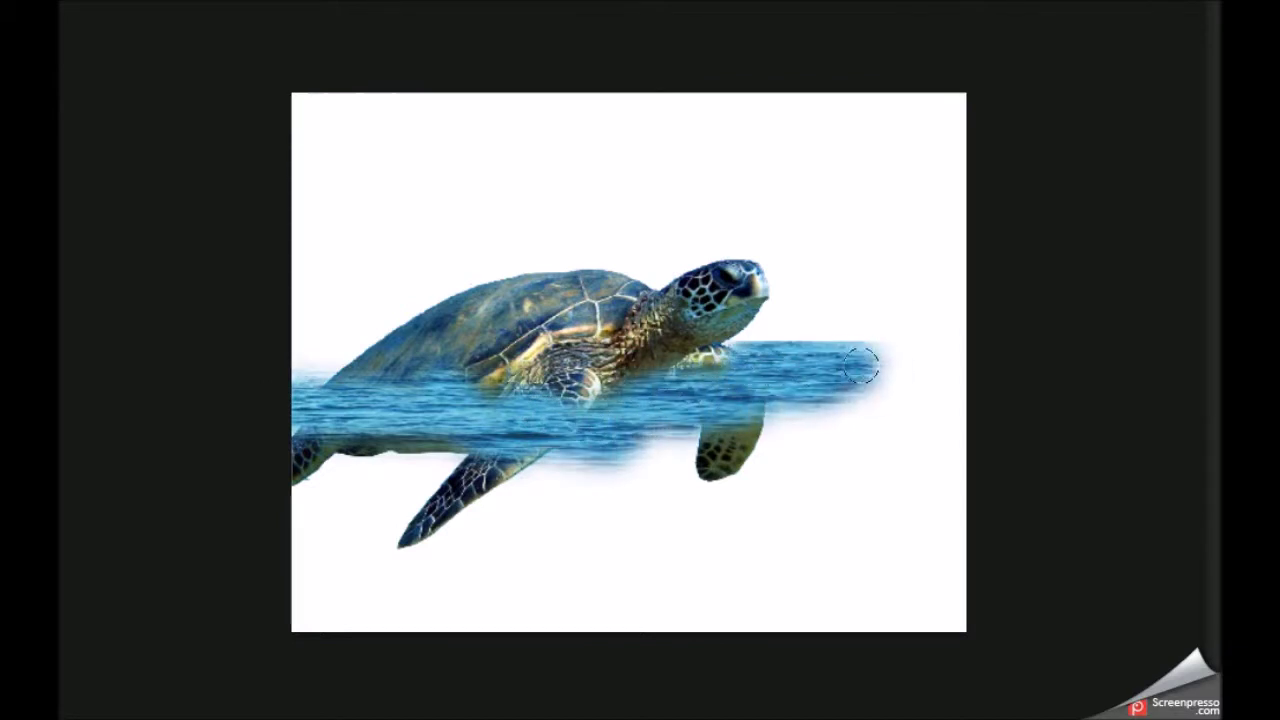
{"action": "left_click_drag", "start_coordinate": [861, 365], "coordinate": [944, 379]}
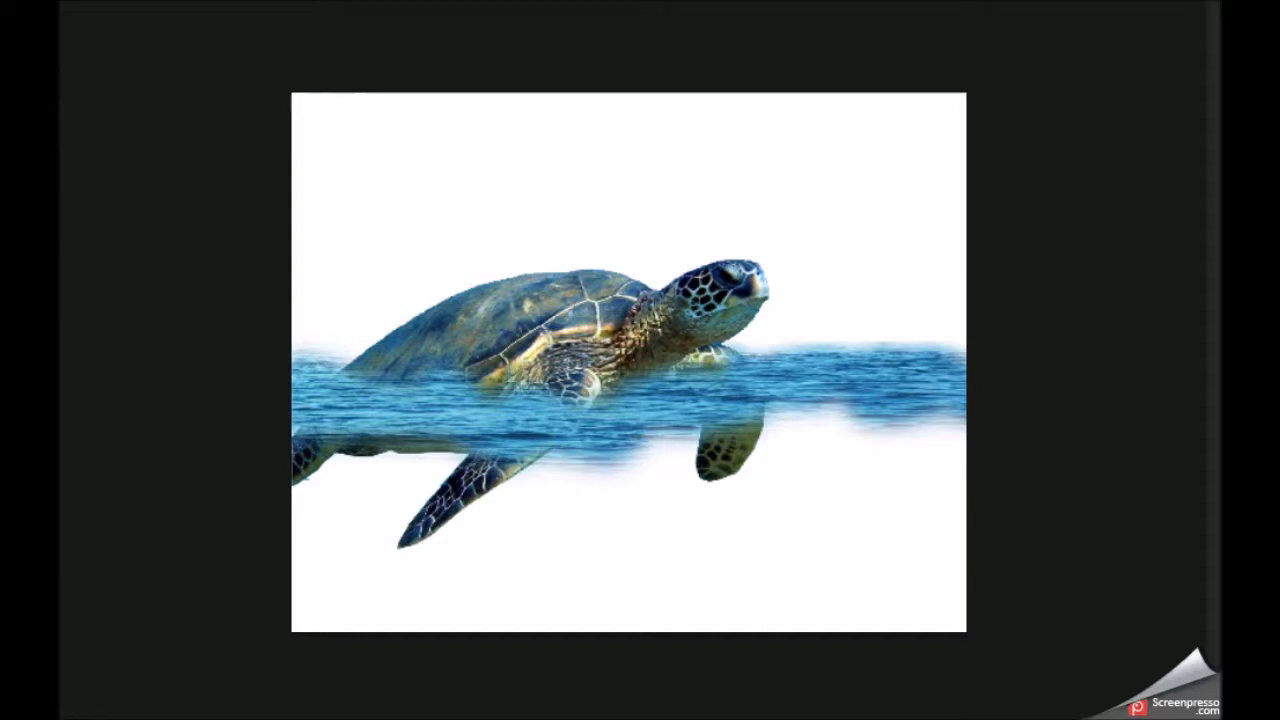
{"action": "left_click_drag", "start_coordinate": [986, 670], "coordinate": [986, 670]}
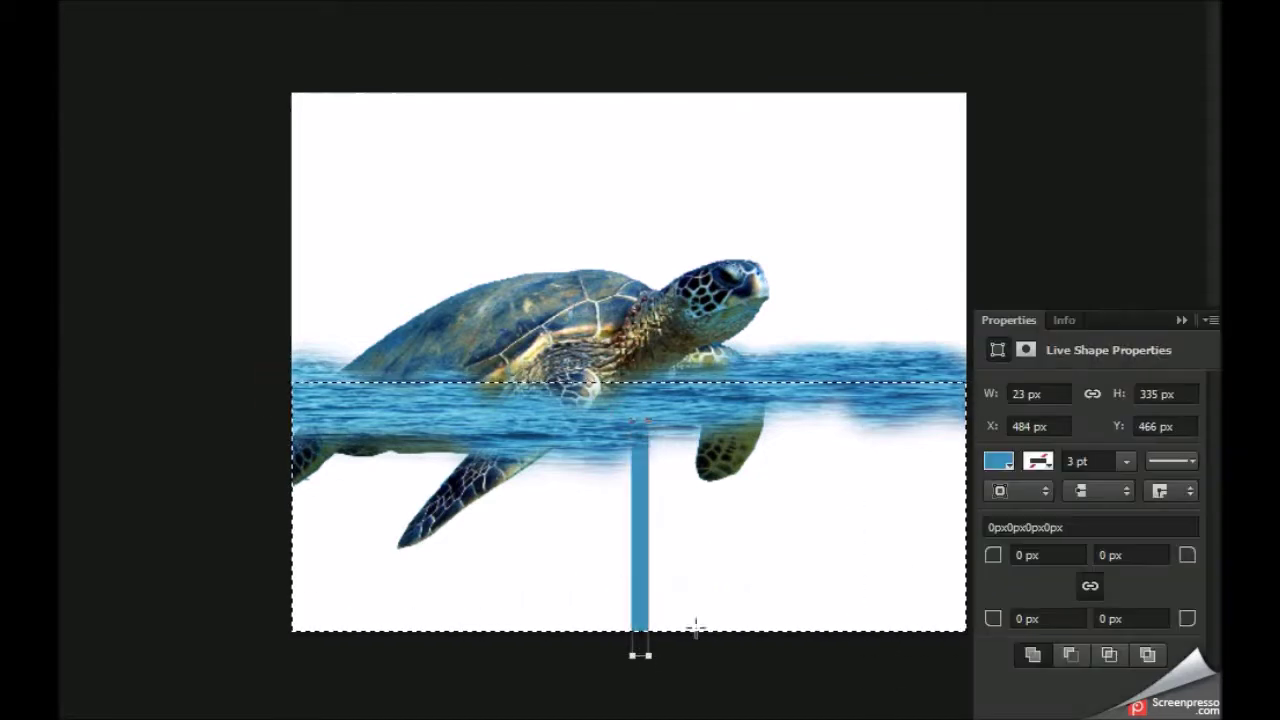
Step: Fill the area below the waterline with a light-to-dark blue gradient, recolouring its left stop
{"action": "left_click_drag", "start_coordinate": [680, 434], "coordinate": [700, 694]}
{"action": "key", "text": "ctrl+z"}
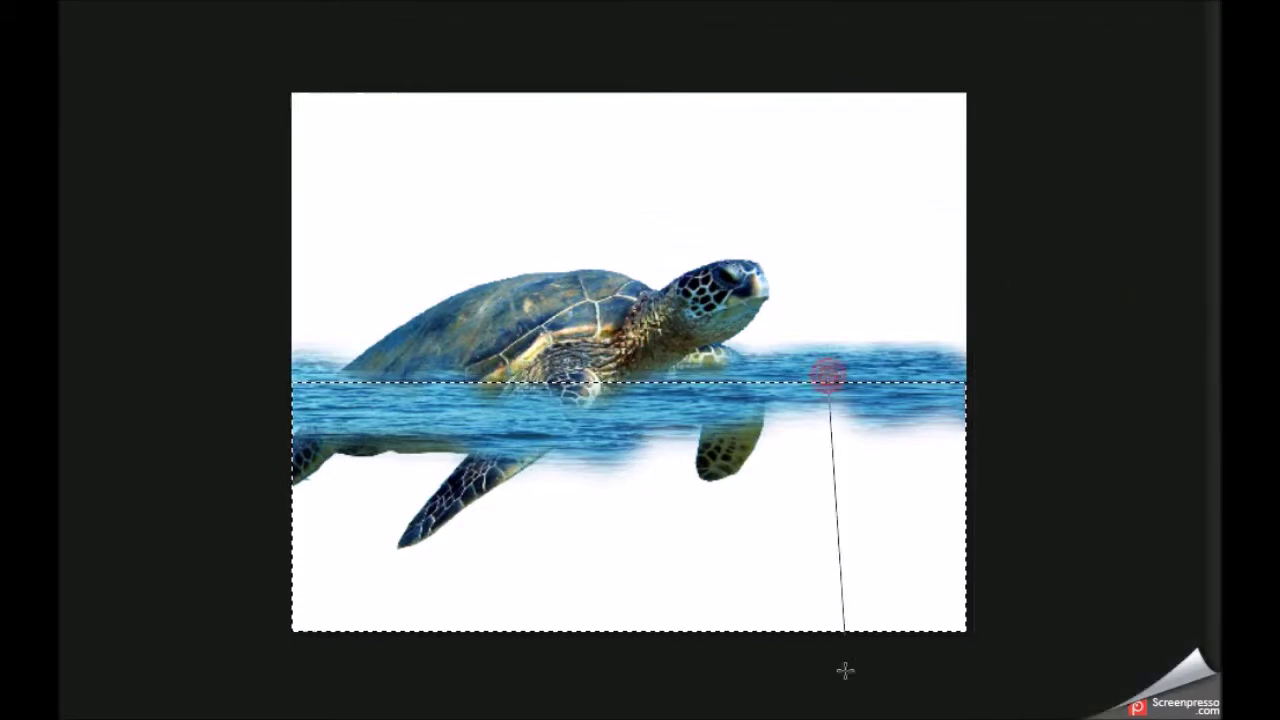
{"action": "left_click_drag", "start_coordinate": [828, 376], "coordinate": [840, 630]}
{"action": "double_click", "coordinate": [62, 497]}
{"action": "left_click", "coordinate": [754, 177]}
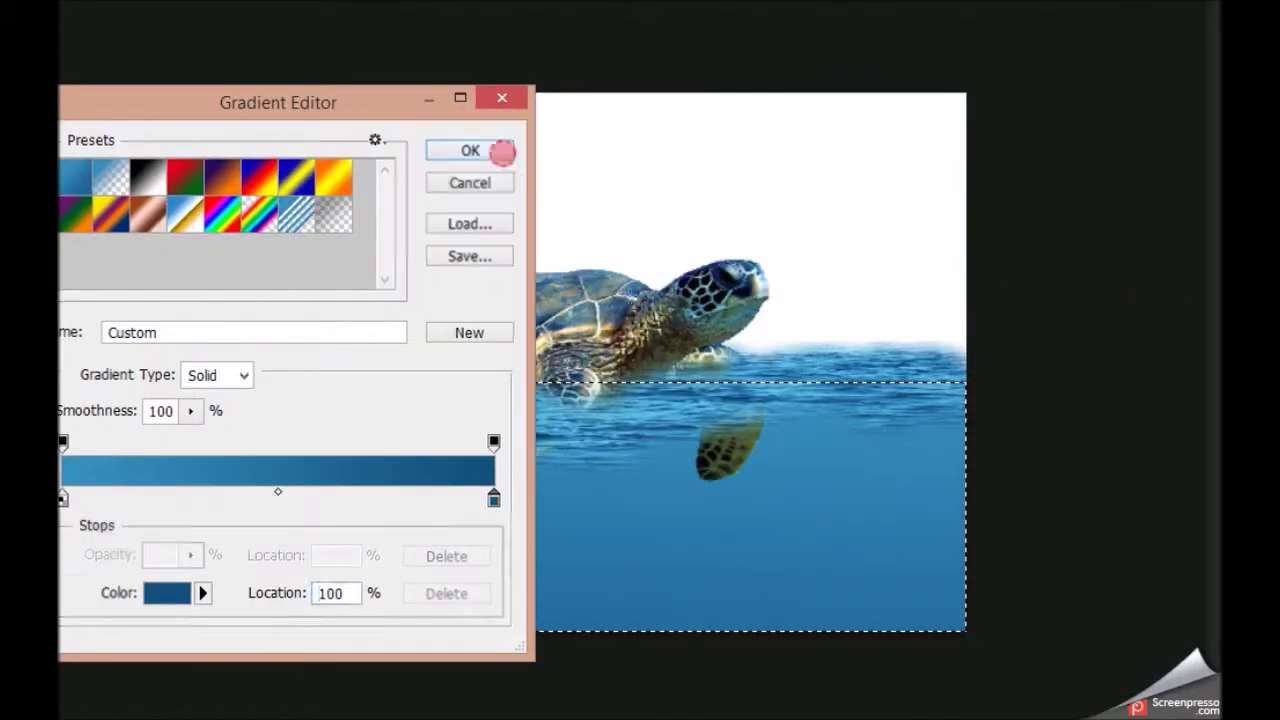
{"action": "left_click", "coordinate": [470, 150]}
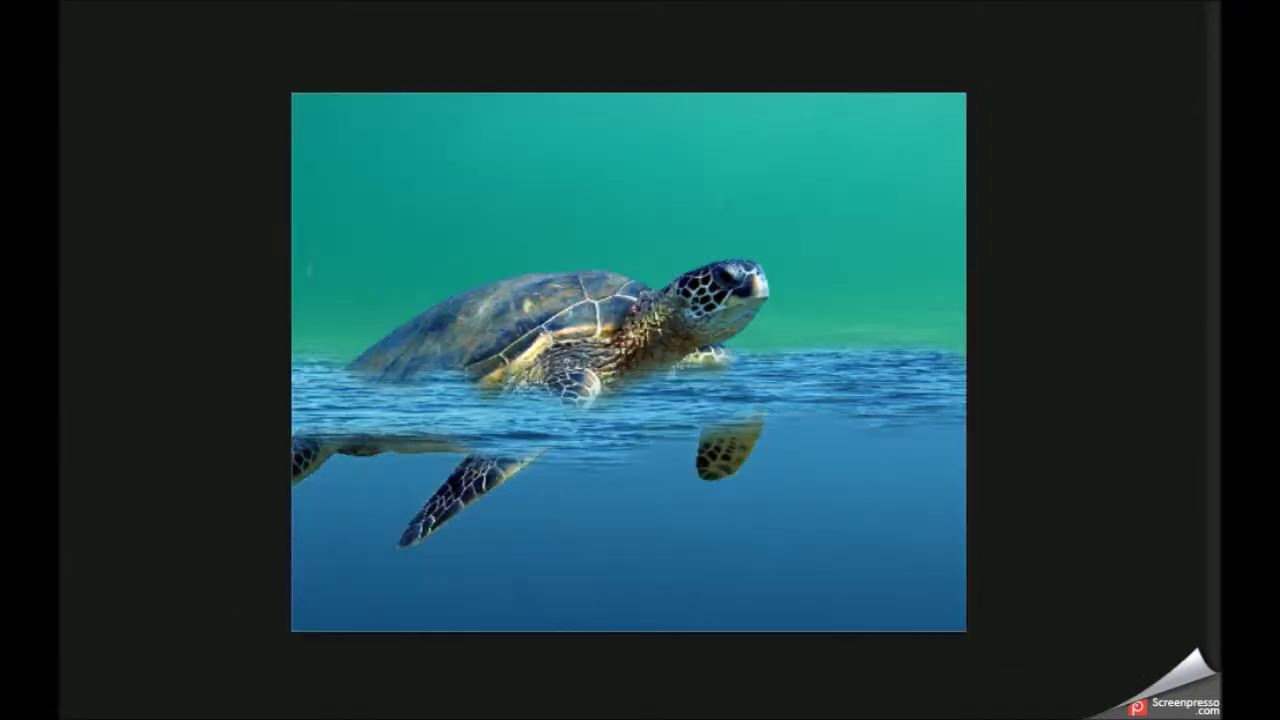
Step: Stretch the seabed photo over the lower canvas and shift its hue toward blue
{"action": "left_click_drag", "start_coordinate": [347, 520], "coordinate": [214, 524]}
{"action": "left_click_drag", "start_coordinate": [608, 423], "coordinate": [611, 401]}
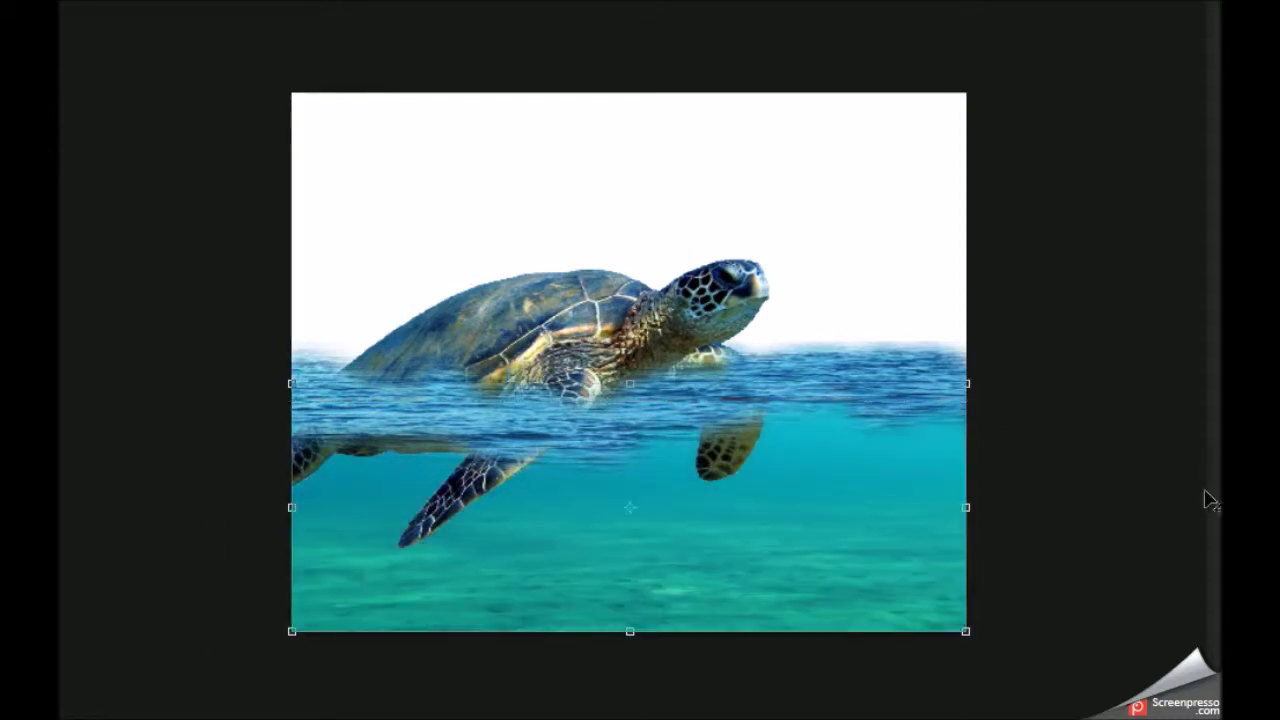
{"action": "left_click_drag", "start_coordinate": [1192, 397], "coordinate": [1180, 397]}
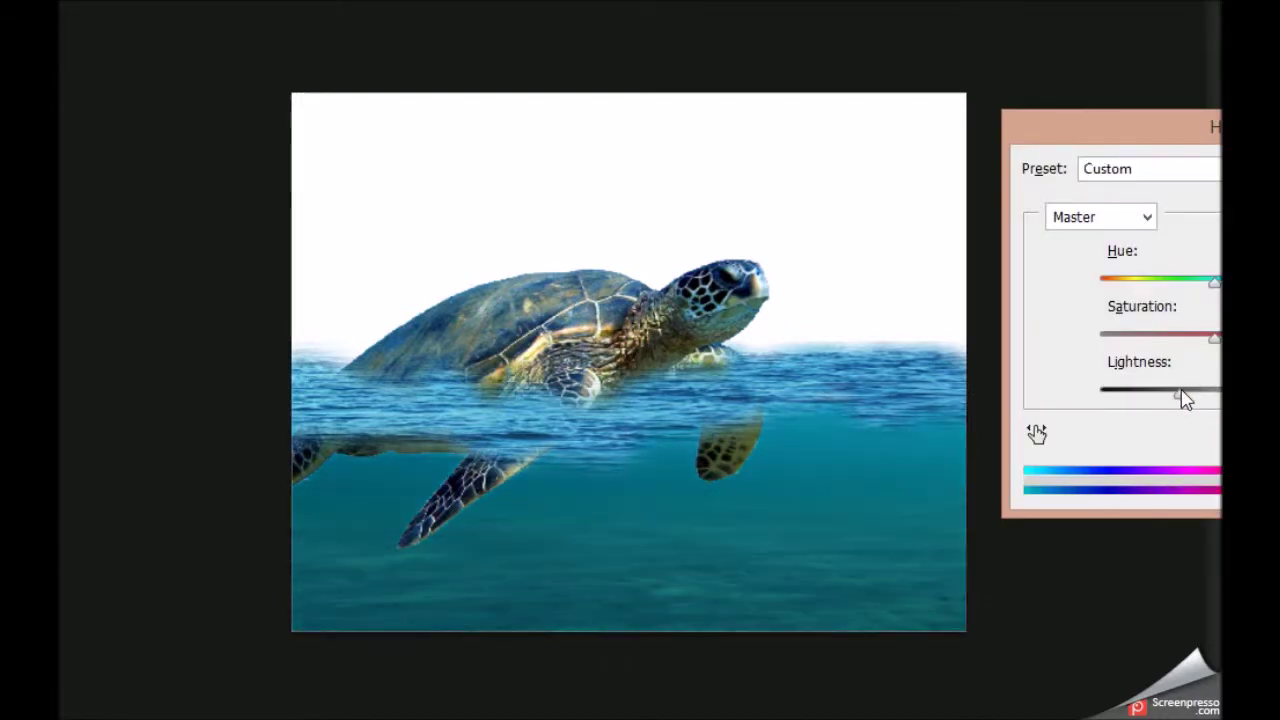
{"action": "left_click_drag", "start_coordinate": [1180, 337], "coordinate": [1157, 337]}
{"action": "left_click_drag", "start_coordinate": [1200, 278], "coordinate": [1218, 290]}
{"action": "key", "text": "Return"}
Step: Commit the seabed placement and open the water_edge1 splash image
{"action": "key", "text": "ctrl+t"}
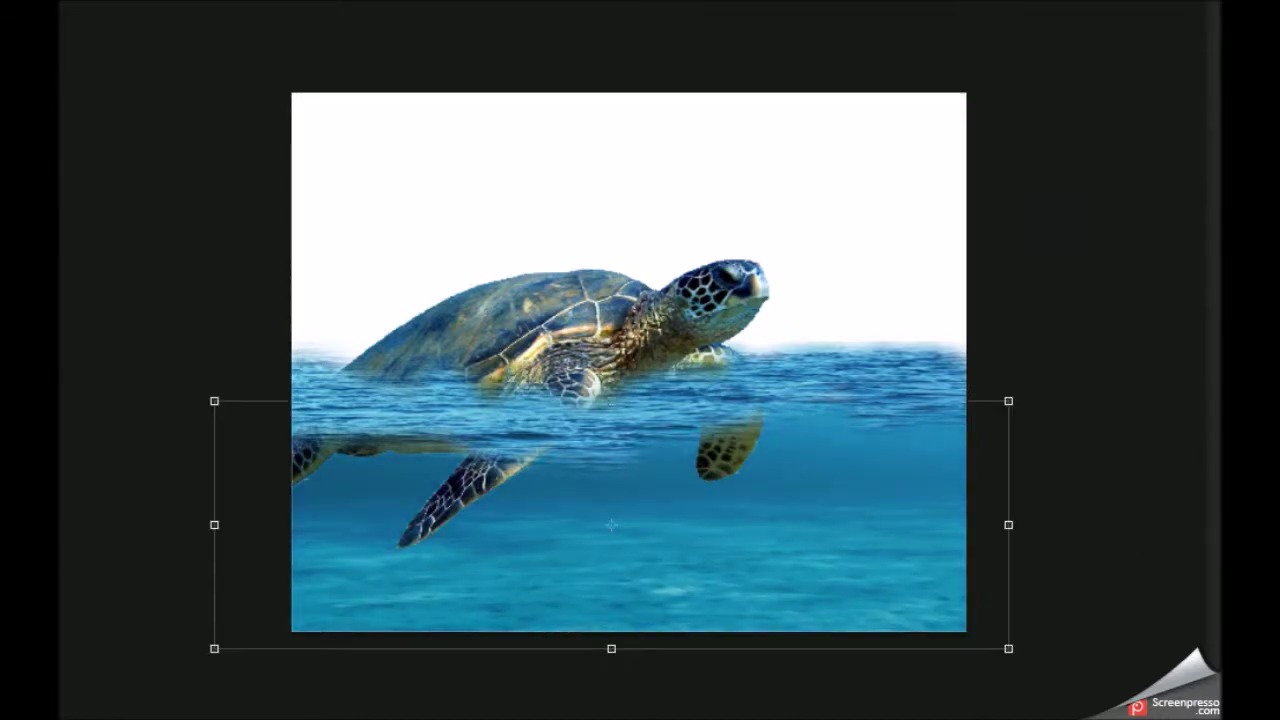
{"action": "key", "text": "ctrl+o"}
{"action": "double_click", "coordinate": [729, 243]}
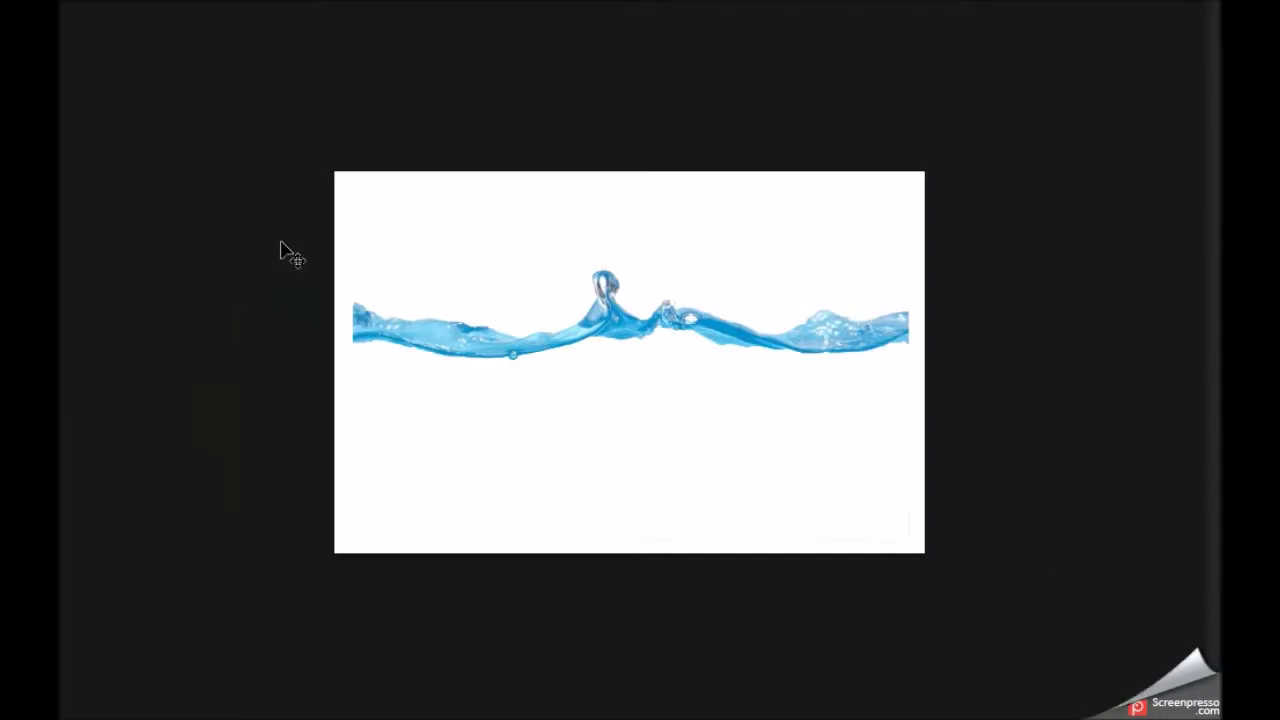
Step: Remove the splash's white background and copy the splash into the turtle document
{"action": "left_click", "coordinate": [826, 366]}
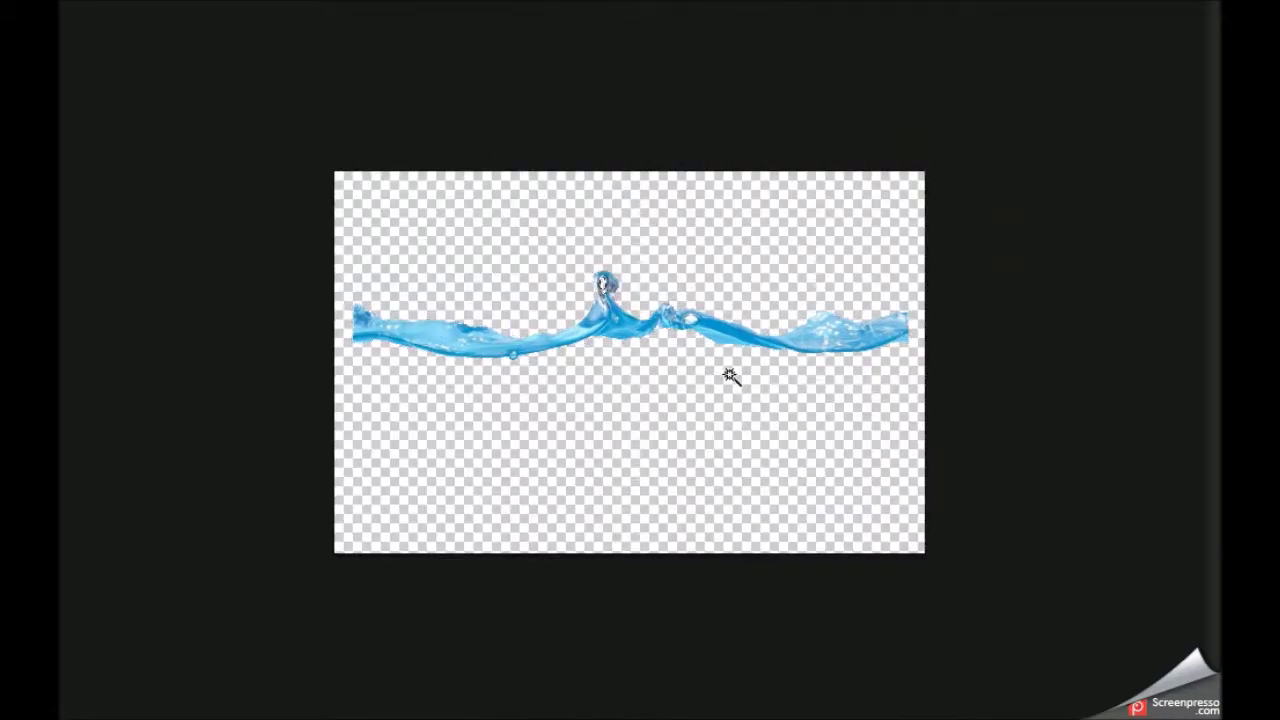
{"action": "key", "text": "v"}
{"action": "key", "text": "ctrl+a"}
{"action": "key", "text": "ctrl+c"}
{"action": "key", "text": "ctrl+Tab"}
{"action": "key", "text": "ctrl+v"}
{"action": "mouse_move", "coordinate": [548, 405]}
{"action": "left_mouse_down"}
{"action": "mouse_move", "coordinate": [548, 449]}
{"action": "mouse_move", "coordinate": [571, 466]}
{"action": "left_mouse_up"}
{"action": "key", "text": "ctrl+t"}
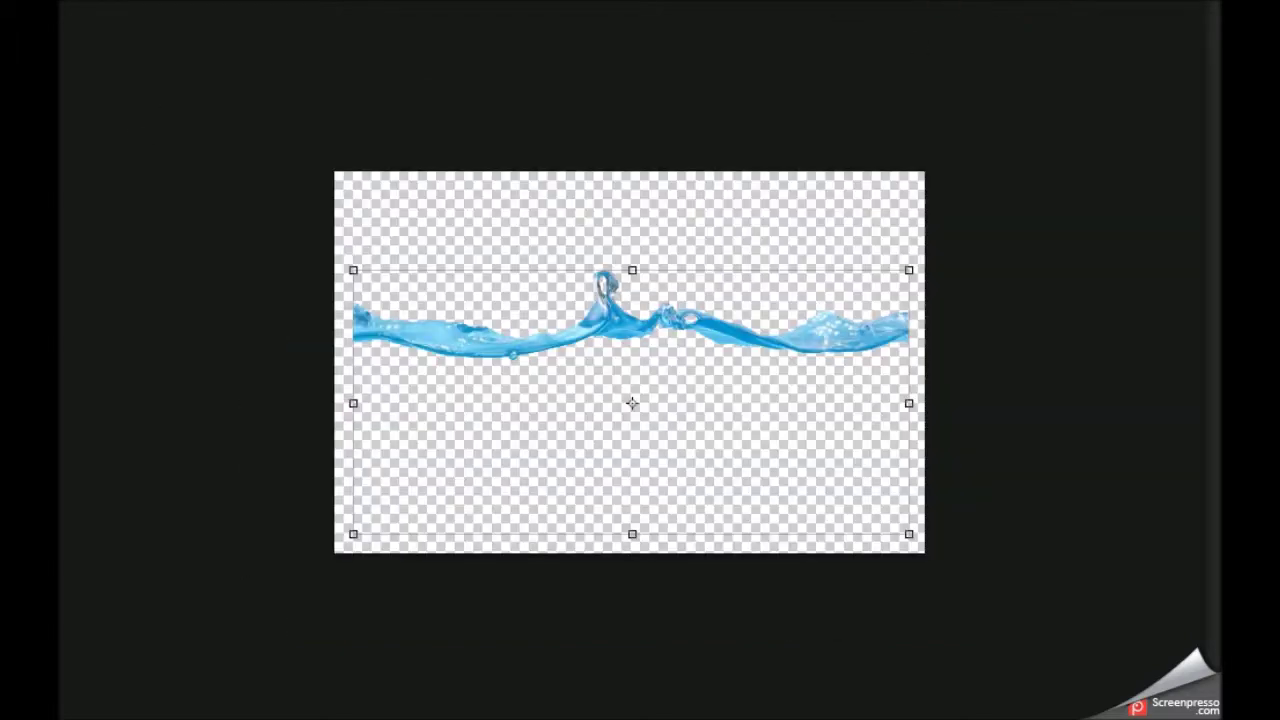
Step: Delete leftover white and lay the splash across the turtle's waterline, spanning the canvas
{"action": "left_click", "coordinate": [625, 290]}
{"action": "key", "text": "Delete"}
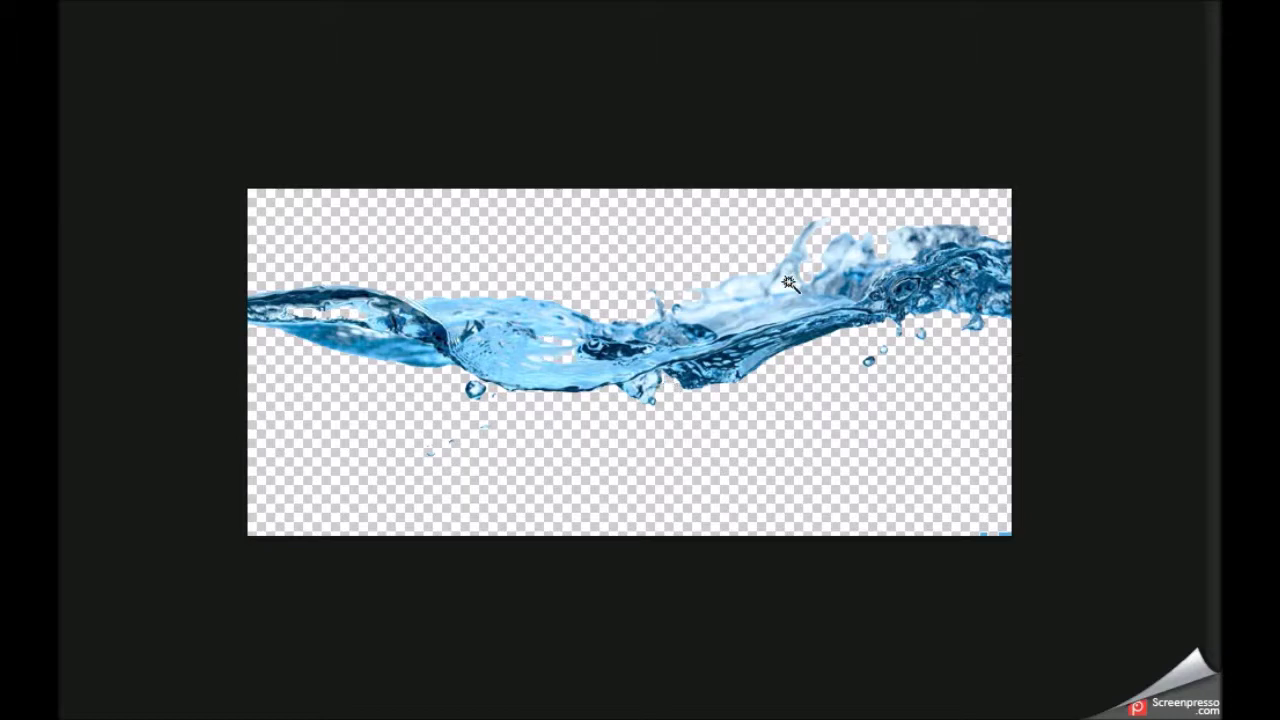
{"action": "left_click_drag", "start_coordinate": [787, 283], "coordinate": [471, 157]}
{"action": "left_click_drag", "start_coordinate": [300, 470], "coordinate": [929, 423]}
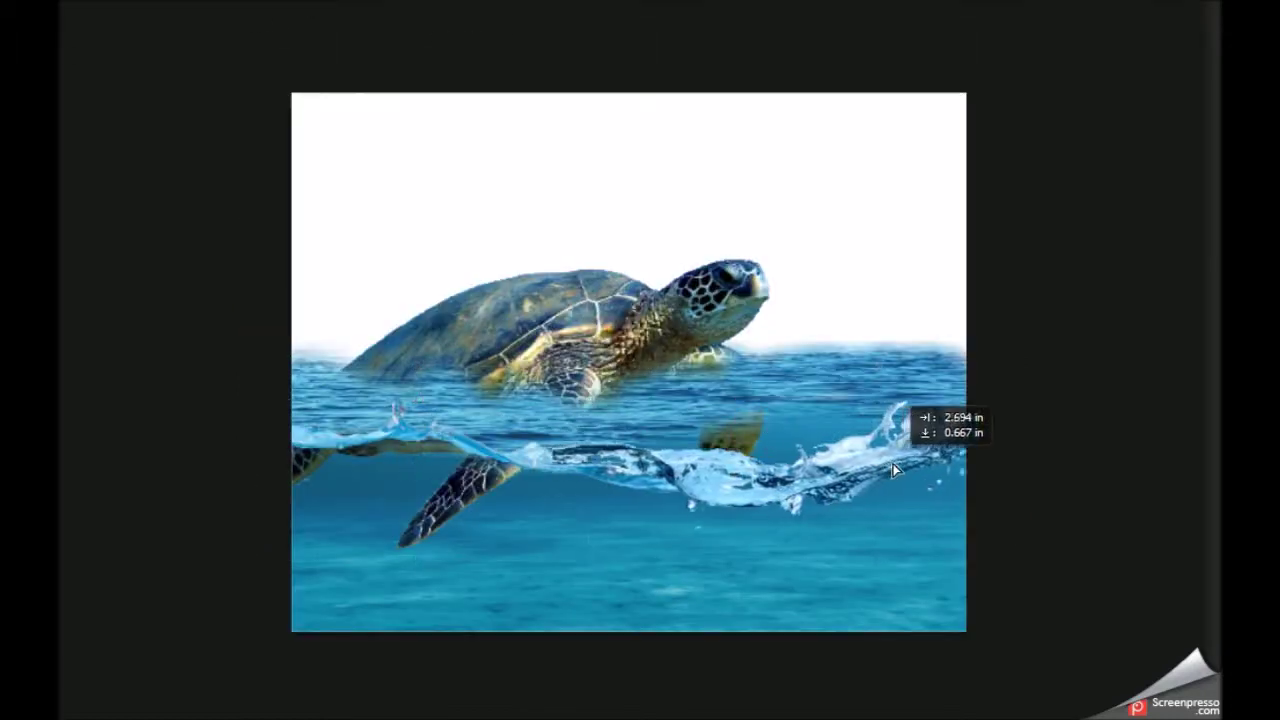
{"action": "left_click_drag", "start_coordinate": [1020, 470], "coordinate": [937, 470]}
{"action": "left_click_drag", "start_coordinate": [760, 470], "coordinate": [794, 470]}
Step: Warp the splash into a curling wave along the waterline
{"action": "left_click", "coordinate": [911, 6]}
{"action": "mouse_move", "coordinate": [600, 490]}
{"action": "left_mouse_down"}
{"action": "mouse_move", "coordinate": [591, 518]}
{"action": "mouse_move", "coordinate": [590, 438]}
{"action": "left_mouse_up"}
{"action": "mouse_move", "coordinate": [705, 449]}
{"action": "left_mouse_down"}
{"action": "mouse_move", "coordinate": [757, 392]}
{"action": "mouse_move", "coordinate": [921, 423]}
{"action": "left_mouse_up"}
{"action": "key", "text": "Return"}
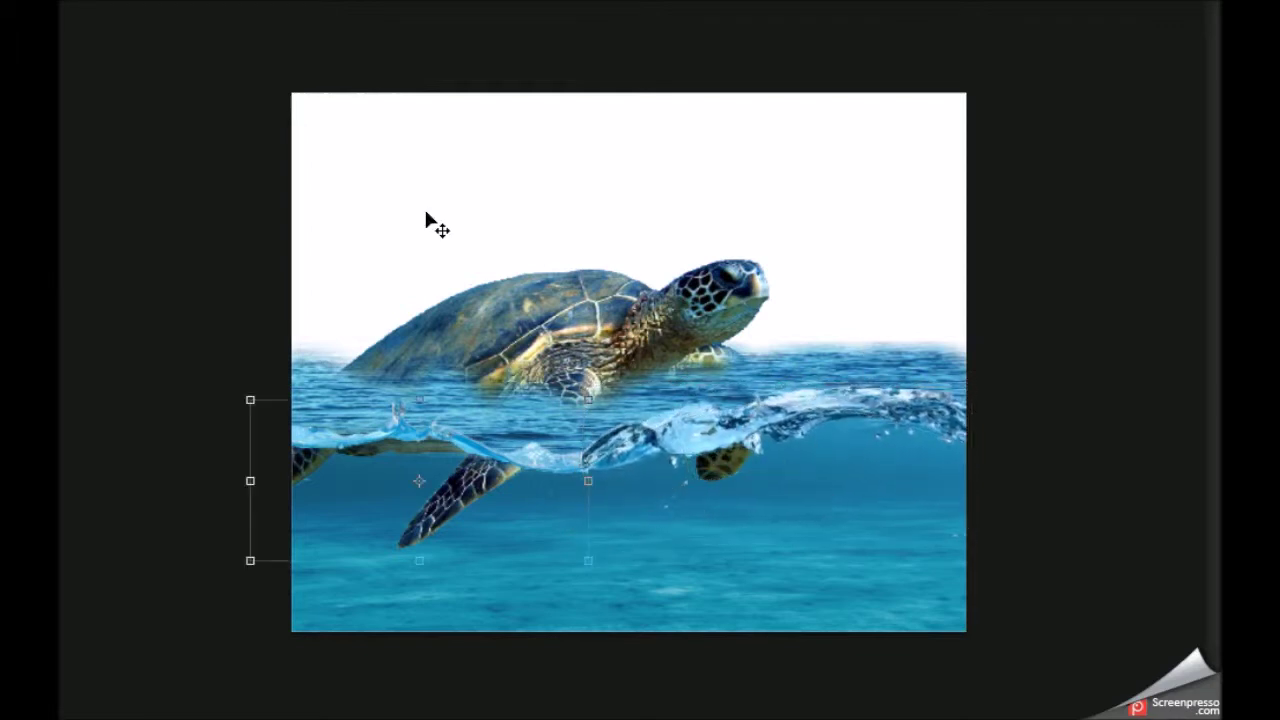
Step: Match the splash colours to the scene with Match Color and widen it to the right edge
{"action": "left_click", "coordinate": [440, 457]}
{"action": "left_click", "coordinate": [1103, 506]}
{"action": "key", "text": "Return"}
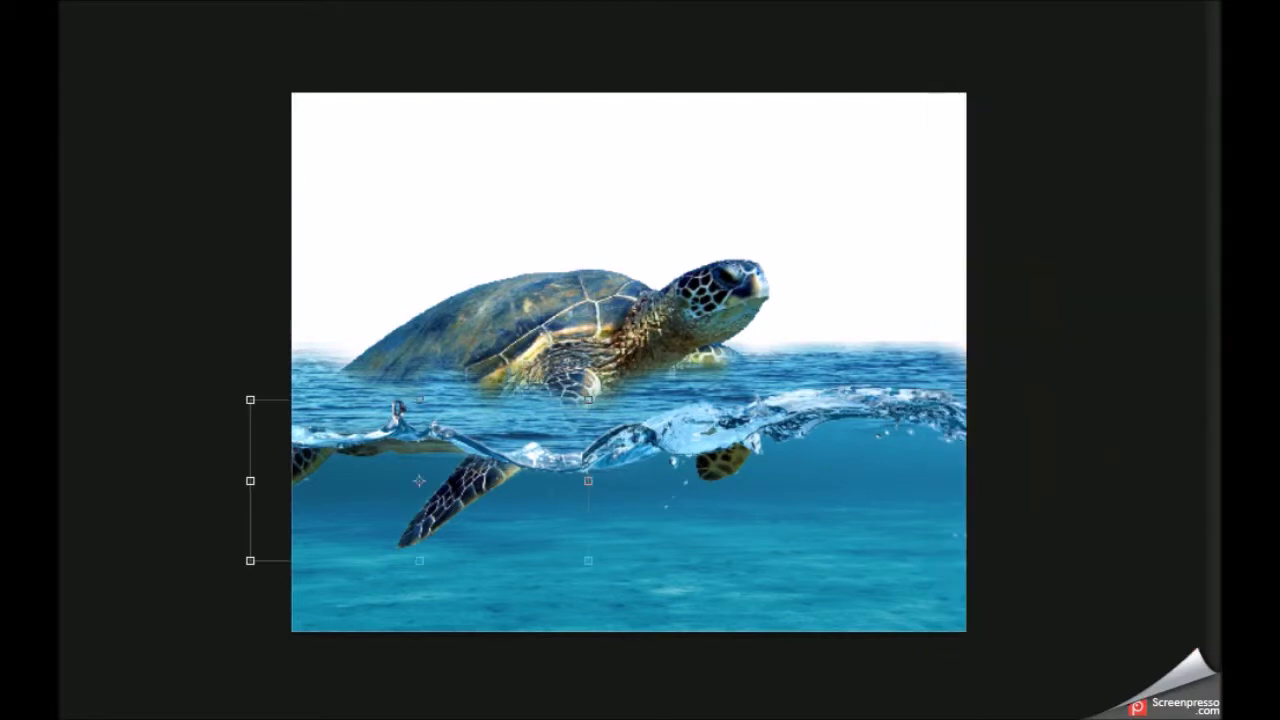
{"action": "left_click_drag", "start_coordinate": [971, 473], "coordinate": [980, 473]}
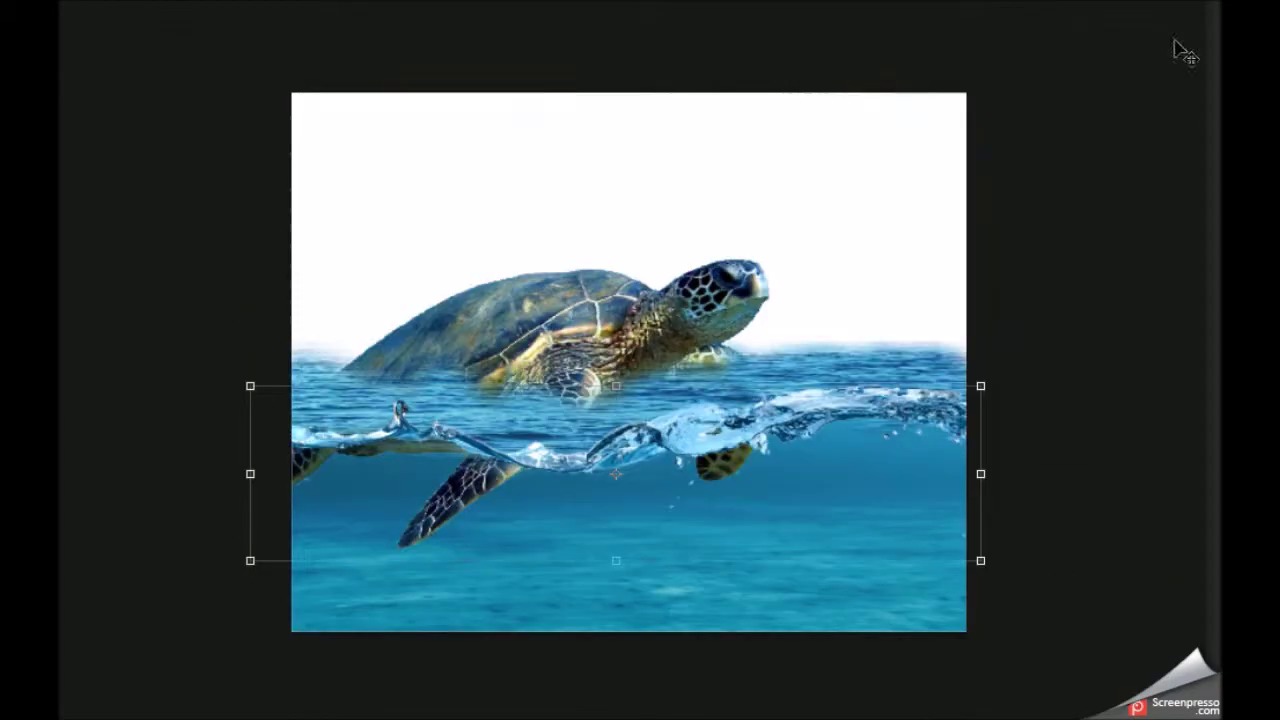
Step: Open the cloud image and delete the white area beneath the clouds
{"action": "left_click", "coordinate": [797, 243]}
{"action": "left_click", "coordinate": [71, 314]}
{"action": "double_click", "coordinate": [280, 120]}
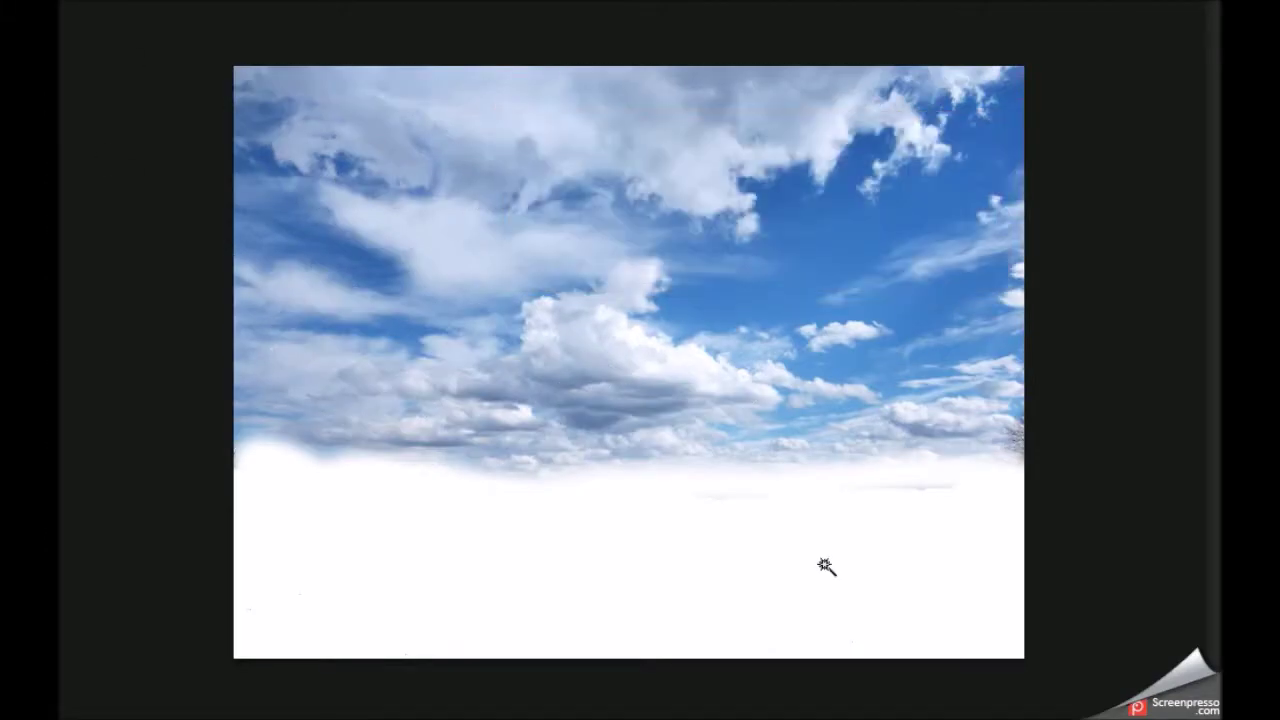
{"action": "left_click", "coordinate": [826, 567]}
{"action": "key", "text": "Delete"}
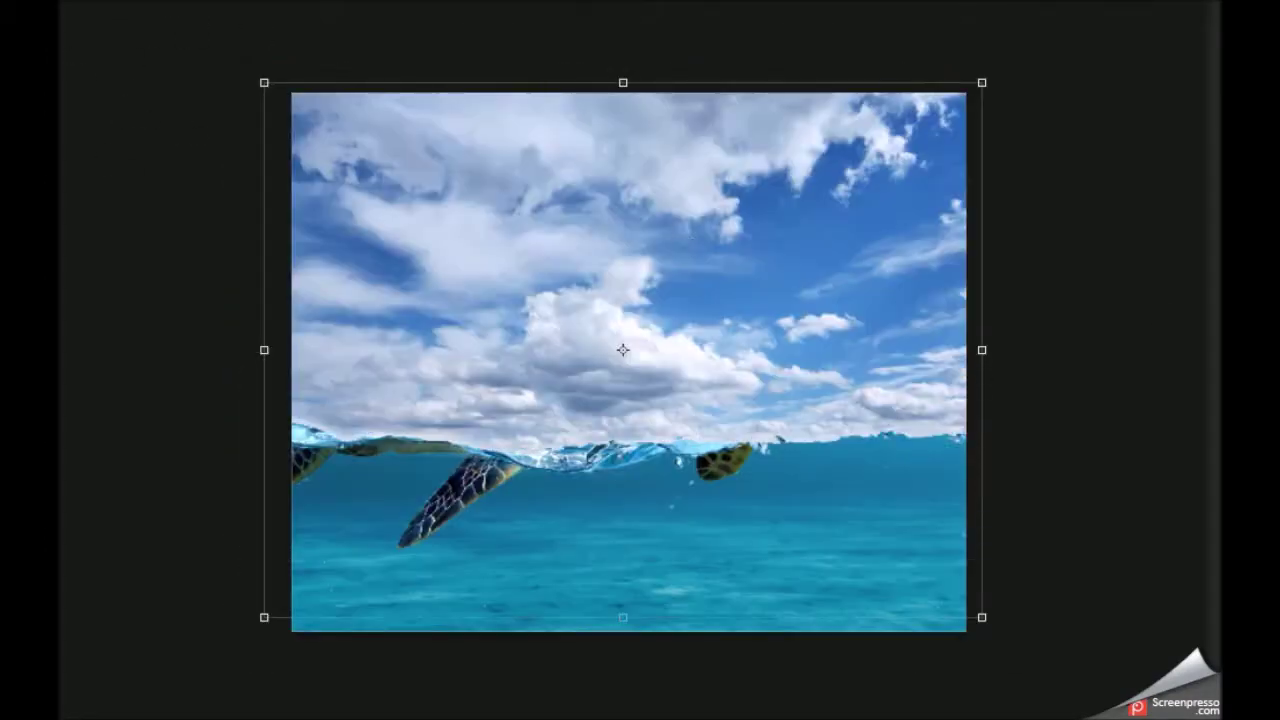
Step: Shift the hue with Hue/Saturation, then raise the RGB curve to brighten the scene
{"action": "key", "text": "ctrl+u"}
{"action": "left_click_drag", "start_coordinate": [1211, 279], "coordinate": [1197, 287]}
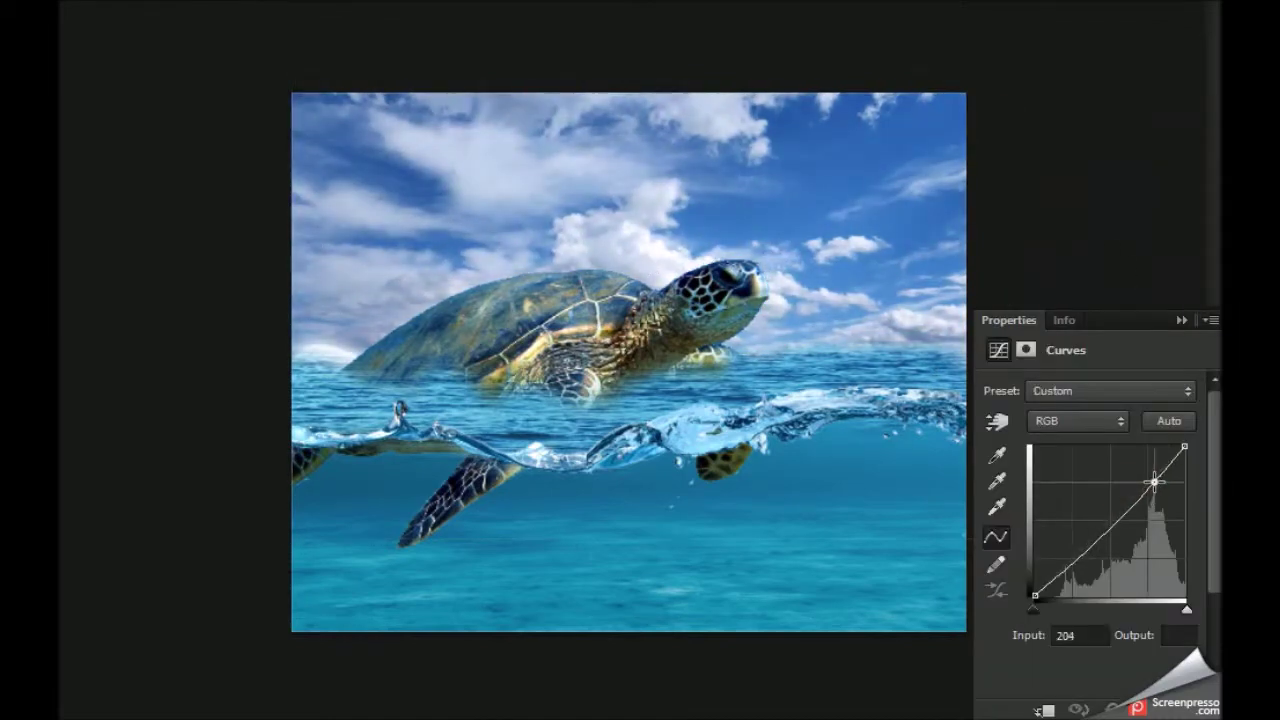
{"action": "left_click_drag", "start_coordinate": [1155, 482], "coordinate": [1150, 466]}
Step: Adjust the Blue, Red and Green channel curves, raising Red to turn the sky pink
{"action": "left_click", "coordinate": [1077, 421]}
{"action": "left_click", "coordinate": [1050, 497]}
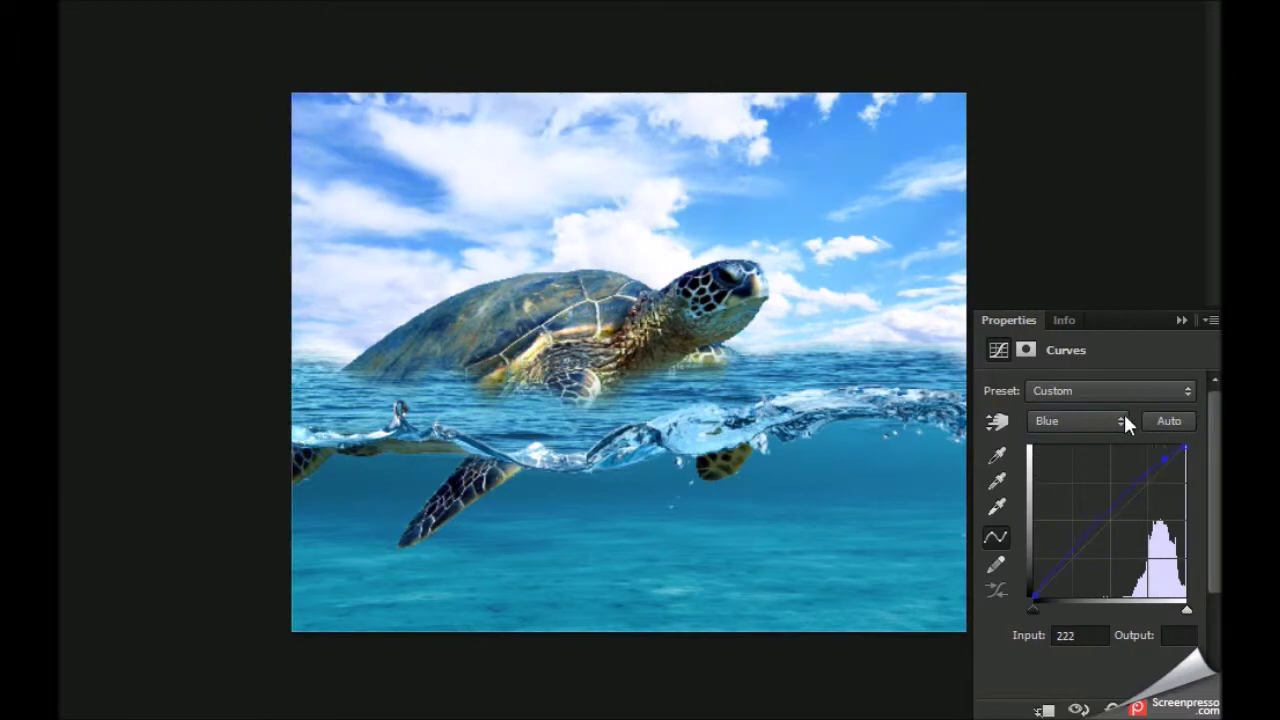
{"action": "left_click", "coordinate": [1122, 421]}
{"action": "left_click", "coordinate": [1060, 447]}
{"action": "mouse_move", "coordinate": [1110, 520]}
{"action": "left_mouse_down"}
{"action": "mouse_move", "coordinate": [1095, 470]}
{"action": "mouse_move", "coordinate": [1139, 494]}
{"action": "left_mouse_up"}
{"action": "left_click", "coordinate": [1103, 420]}
{"action": "left_click", "coordinate": [1060, 472]}
Step: Close the Curves settings and open the adjustment layer's options
{"action": "left_click", "coordinate": [1181, 320]}
{"action": "right_click", "coordinate": [1143, 591]}
{"action": "left_click", "coordinate": [1143, 591]}
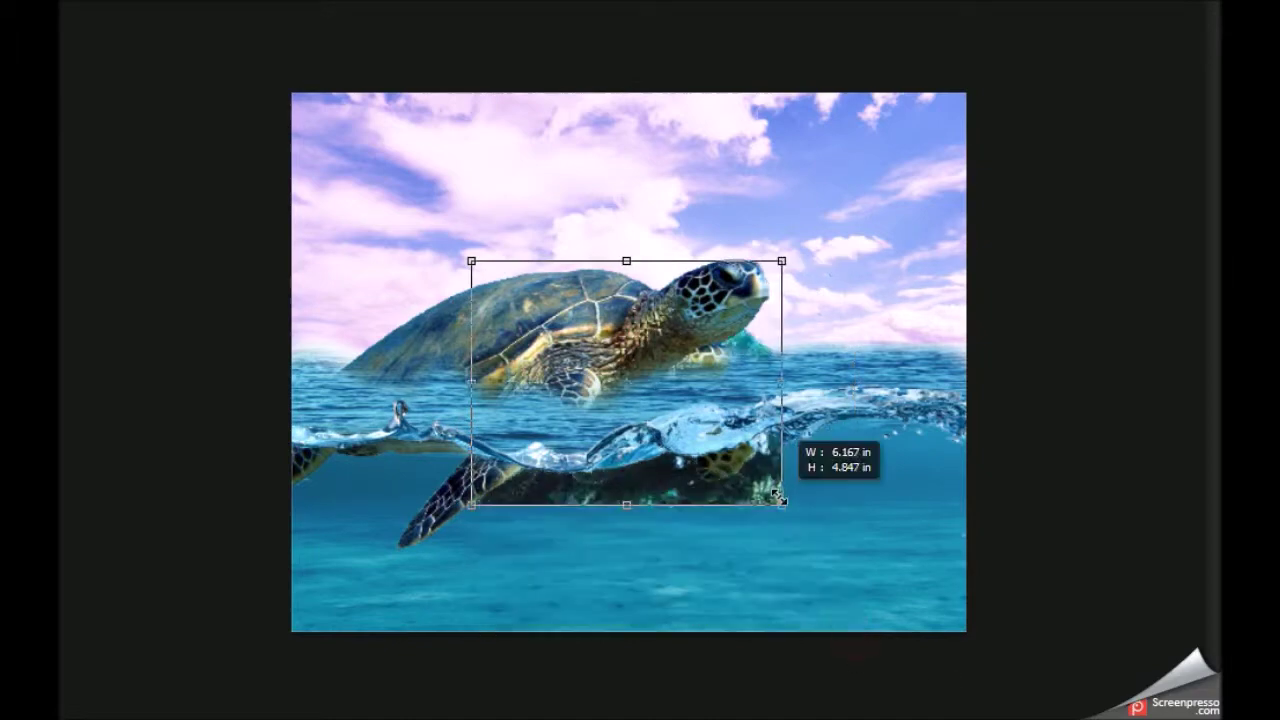
Step: Shrink the coral into the bottom-left corner and add a smaller horizontally flipped copy at bottom-right
{"action": "left_click_drag", "start_coordinate": [490, 503], "coordinate": [470, 525]}
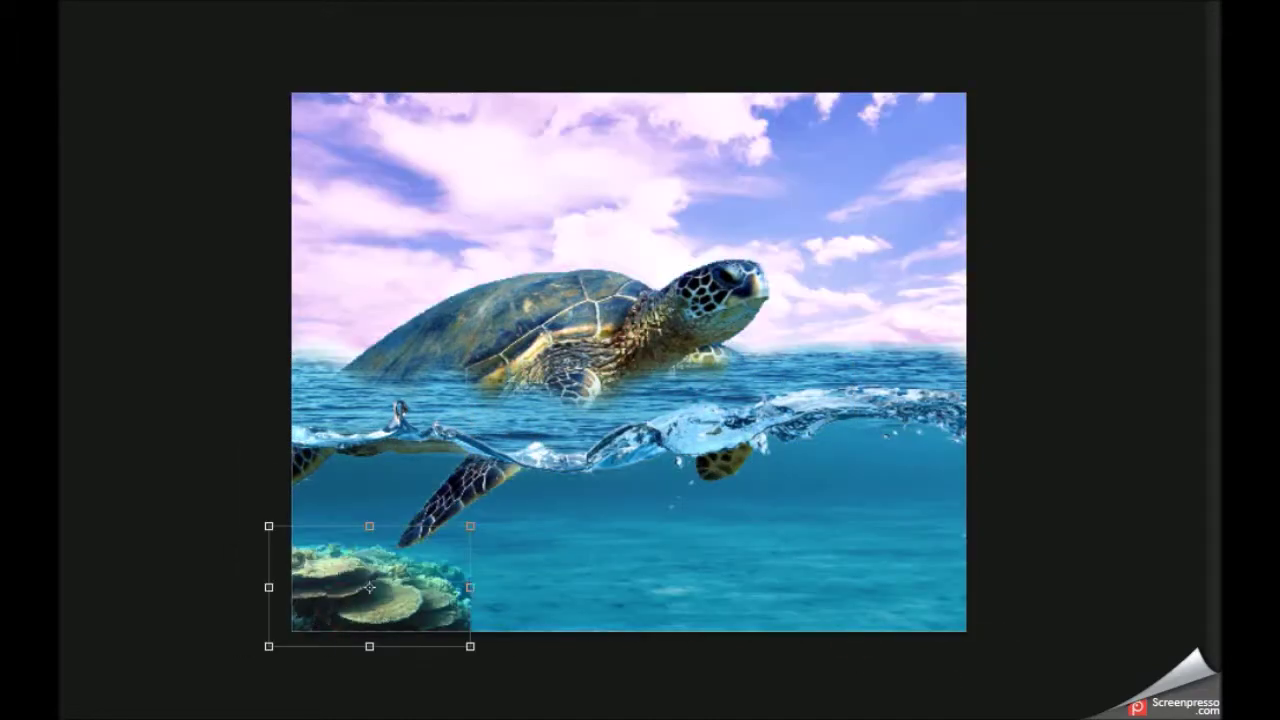
{"action": "right_click", "coordinate": [460, 588]}
{"action": "left_click", "coordinate": [609, 537]}
{"action": "left_click_drag", "start_coordinate": [369, 587], "coordinate": [879, 577]}
{"action": "mouse_move", "coordinate": [778, 515]}
{"action": "left_mouse_down"}
{"action": "mouse_move", "coordinate": [836, 548]}
{"action": "mouse_move", "coordinate": [834, 480]}
{"action": "left_mouse_up"}
{"action": "left_click_drag", "start_coordinate": [977, 580], "coordinate": [947, 548]}
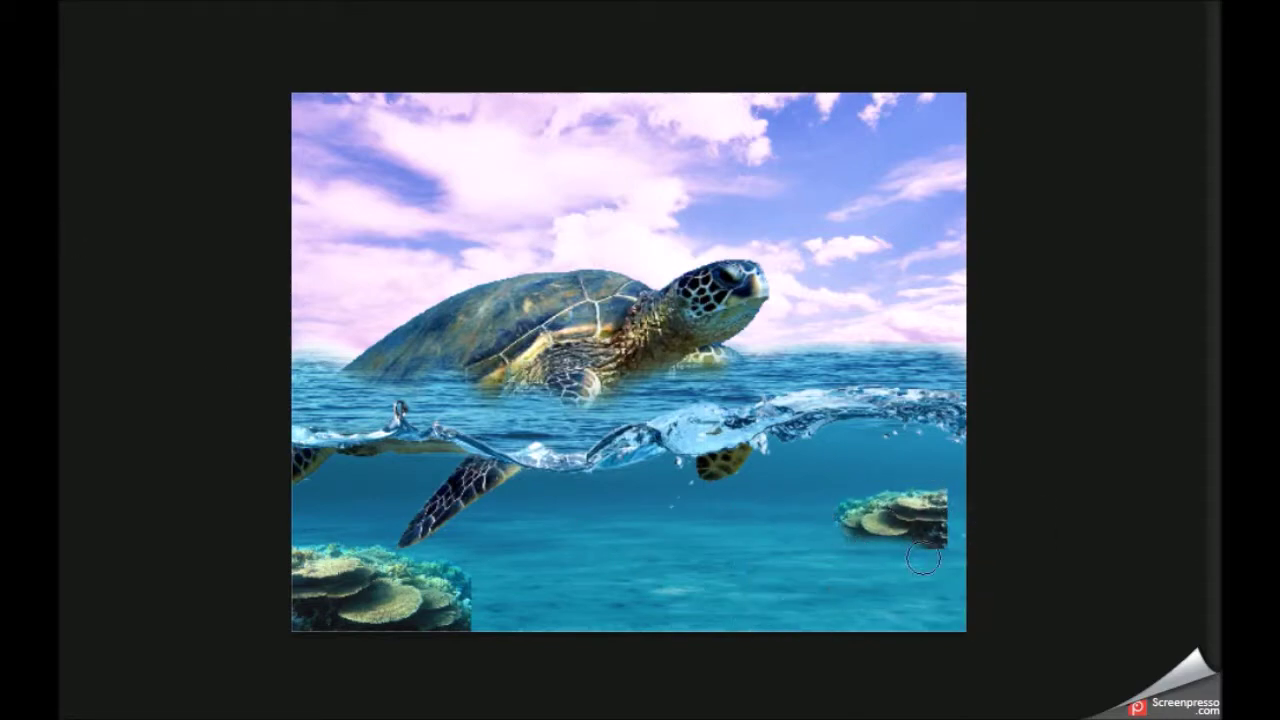
{"action": "left_click", "coordinate": [700, 340]}
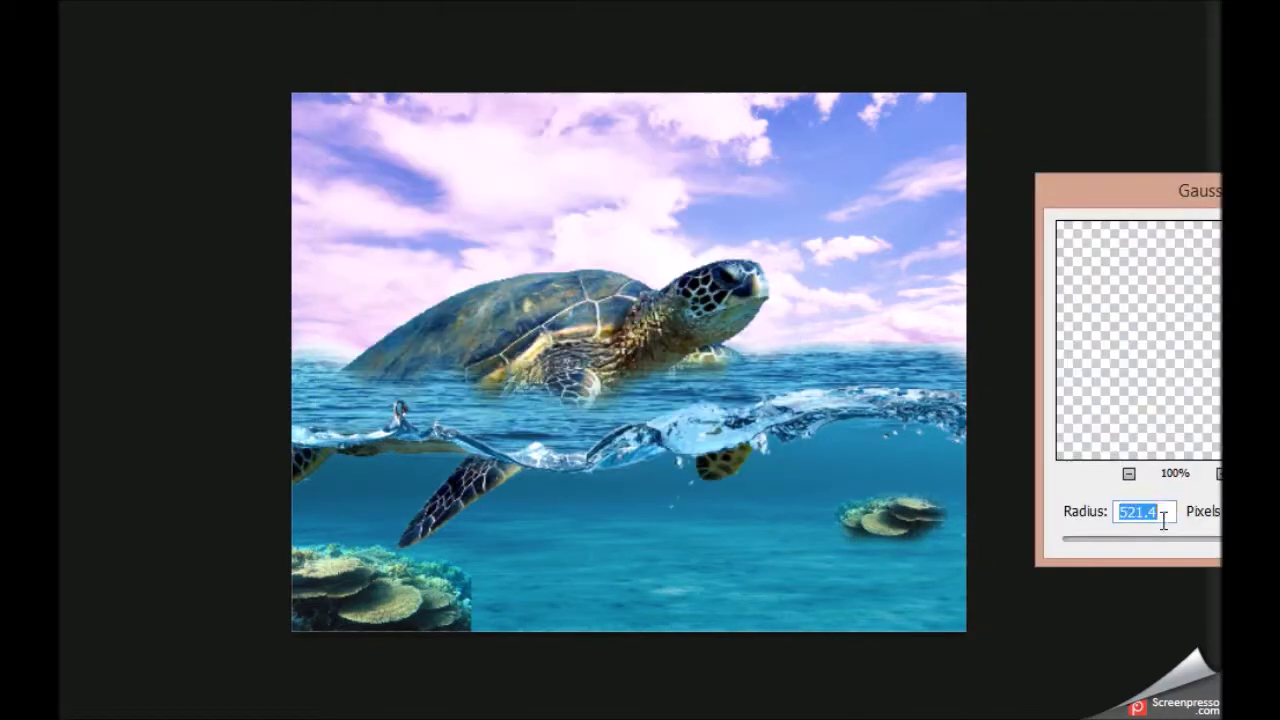
Step: Blur the right-hand coral, then add a smaller coral copy at bottom centre and Gaussian-blur it
{"action": "key", "text": "Return"}
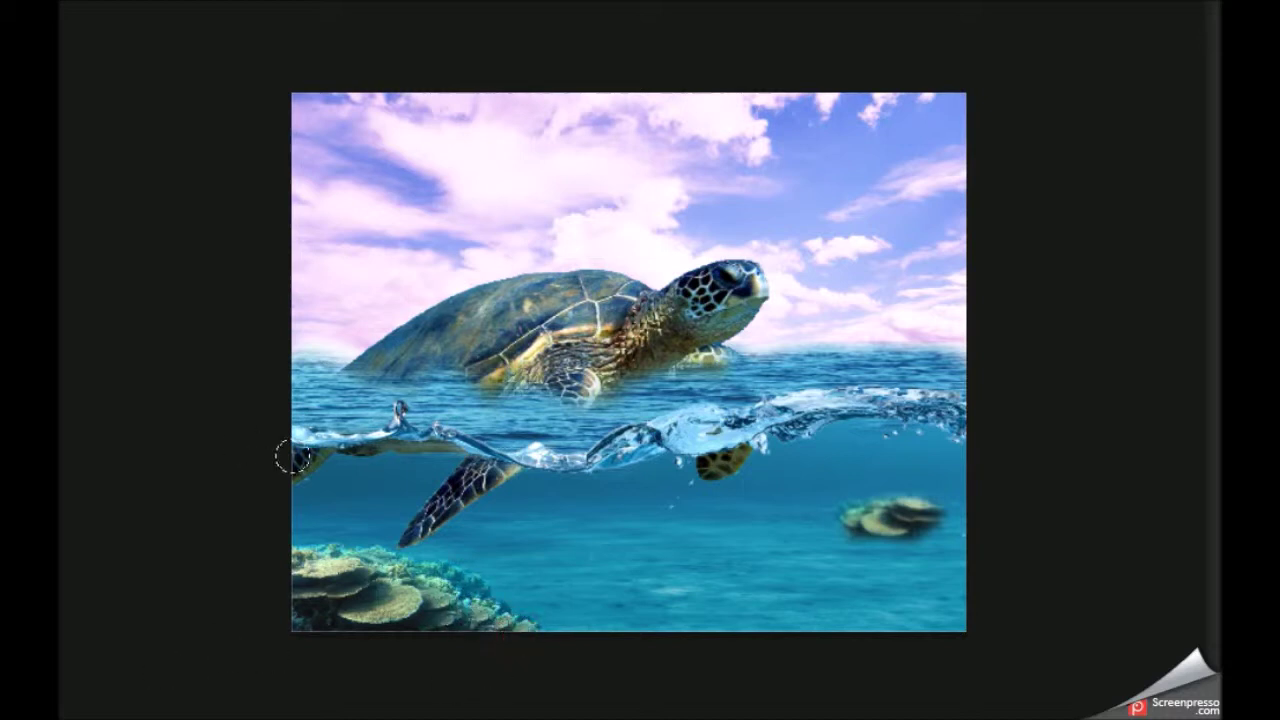
{"action": "left_click_drag", "start_coordinate": [544, 573], "coordinate": [790, 572]}
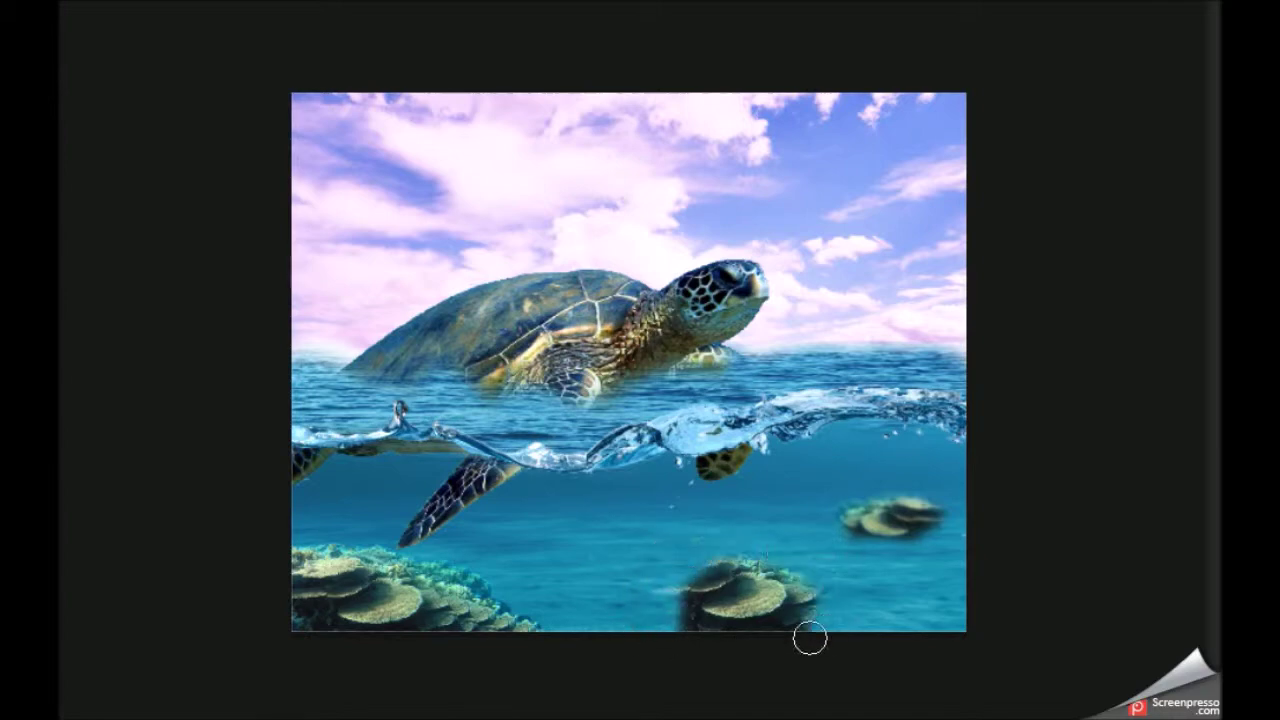
{"action": "key", "text": "ctrl+t"}
{"action": "left_click_drag", "start_coordinate": [832, 640], "coordinate": [672, 585]}
{"action": "left_click", "coordinate": [660, 337]}
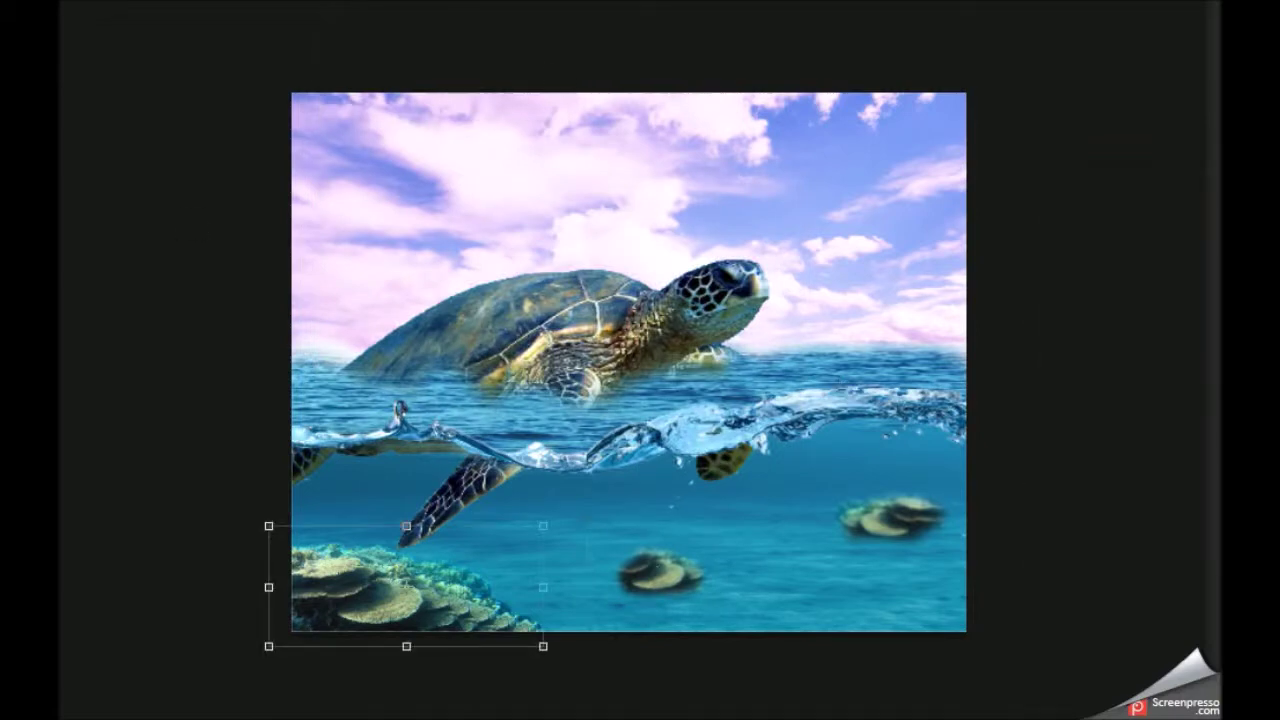
{"action": "left_click", "coordinate": [757, 334]}
Step: Confirm the coral blur and position the rough-sea photo over the turtle scene
{"action": "key", "text": "Return"}
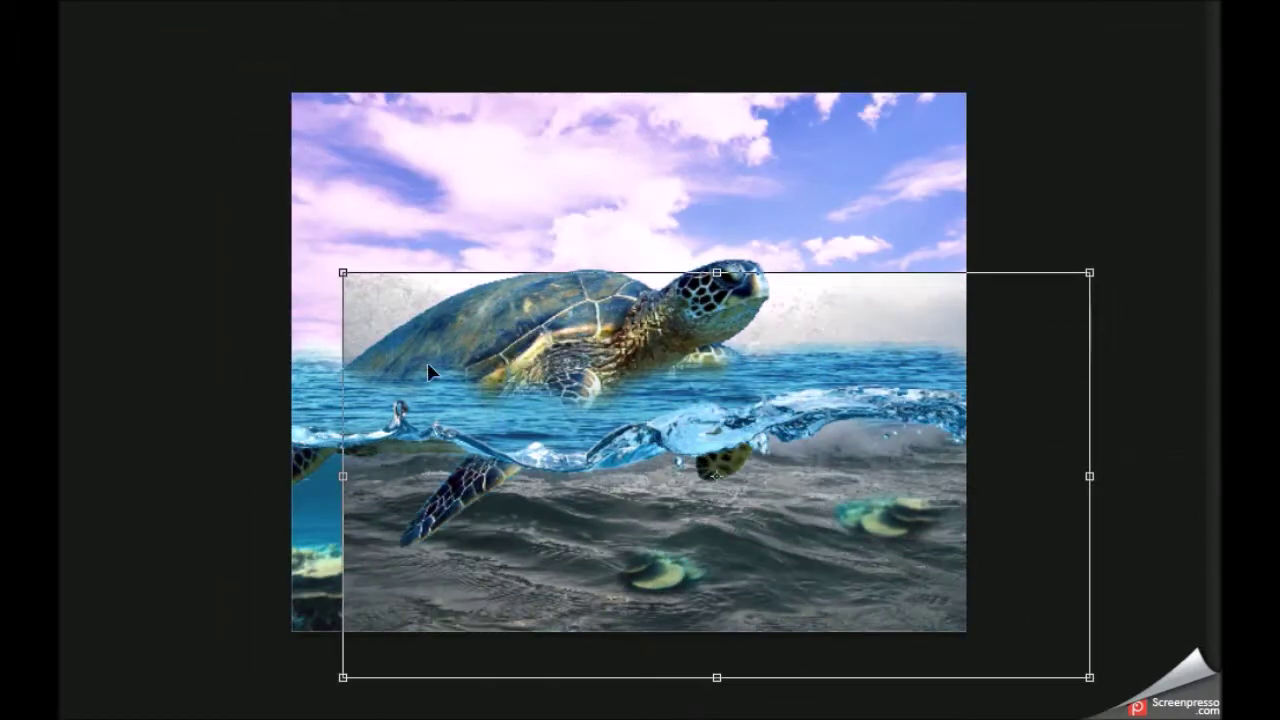
{"action": "left_click_drag", "start_coordinate": [523, 391], "coordinate": [500, 436]}
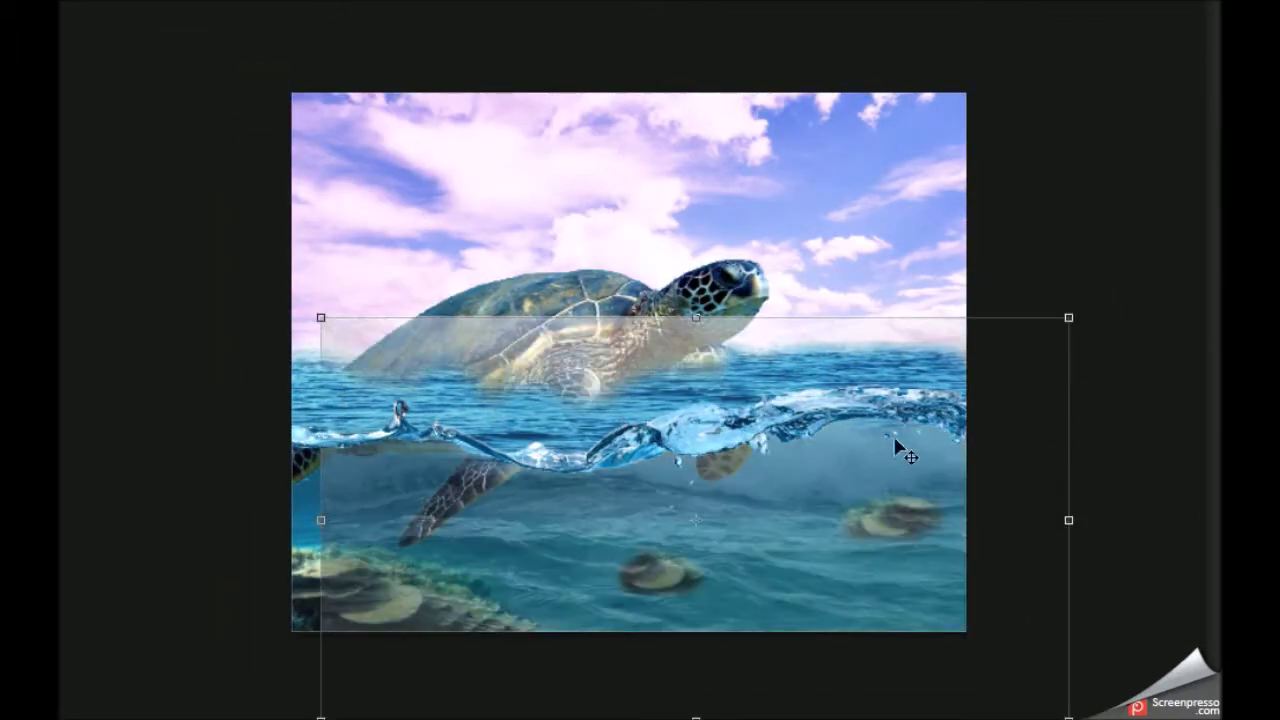
{"action": "left_click_drag", "start_coordinate": [897, 447], "coordinate": [816, 495]}
{"action": "key", "text": "Return"}
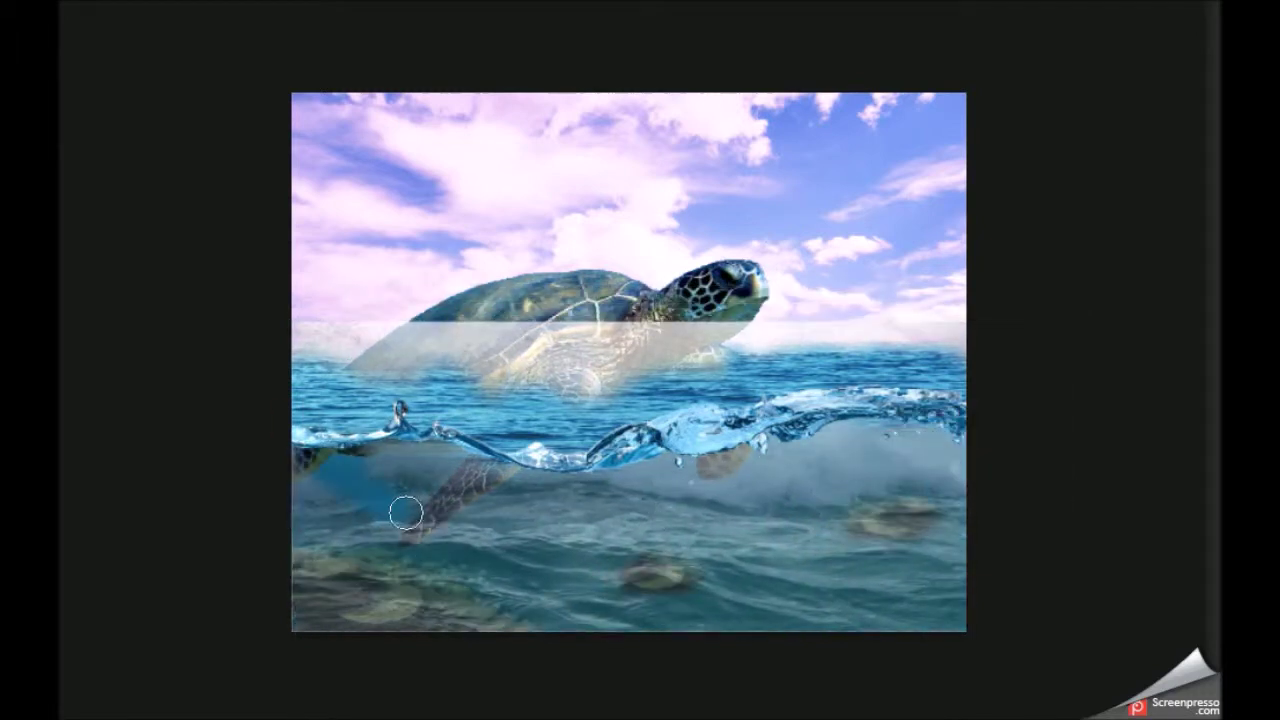
Step: Mask the sea photo below the waterline and over the shell, leaving mist around the turtle
{"action": "left_click_drag", "start_coordinate": [340, 540], "coordinate": [900, 520]}
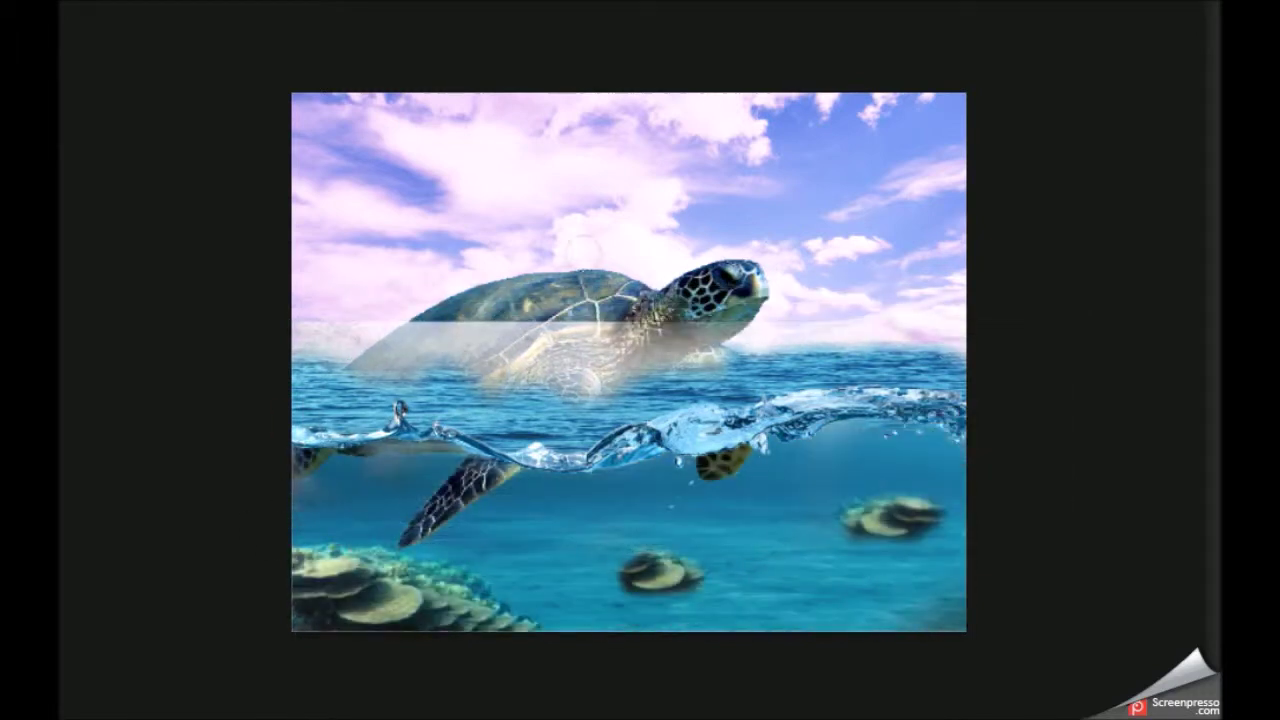
{"action": "left_click_drag", "start_coordinate": [420, 350], "coordinate": [720, 340]}
{"action": "key", "text": "ctrl+z"}
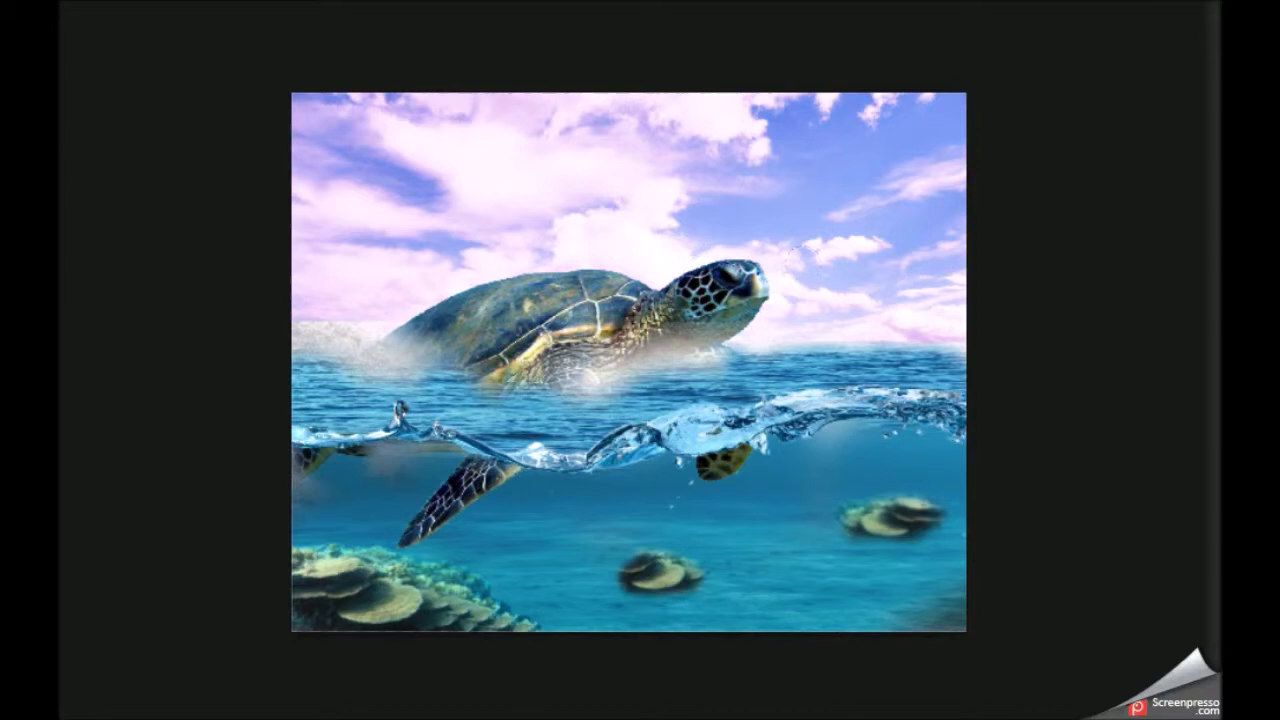
{"action": "key", "text": "ctrl+z"}
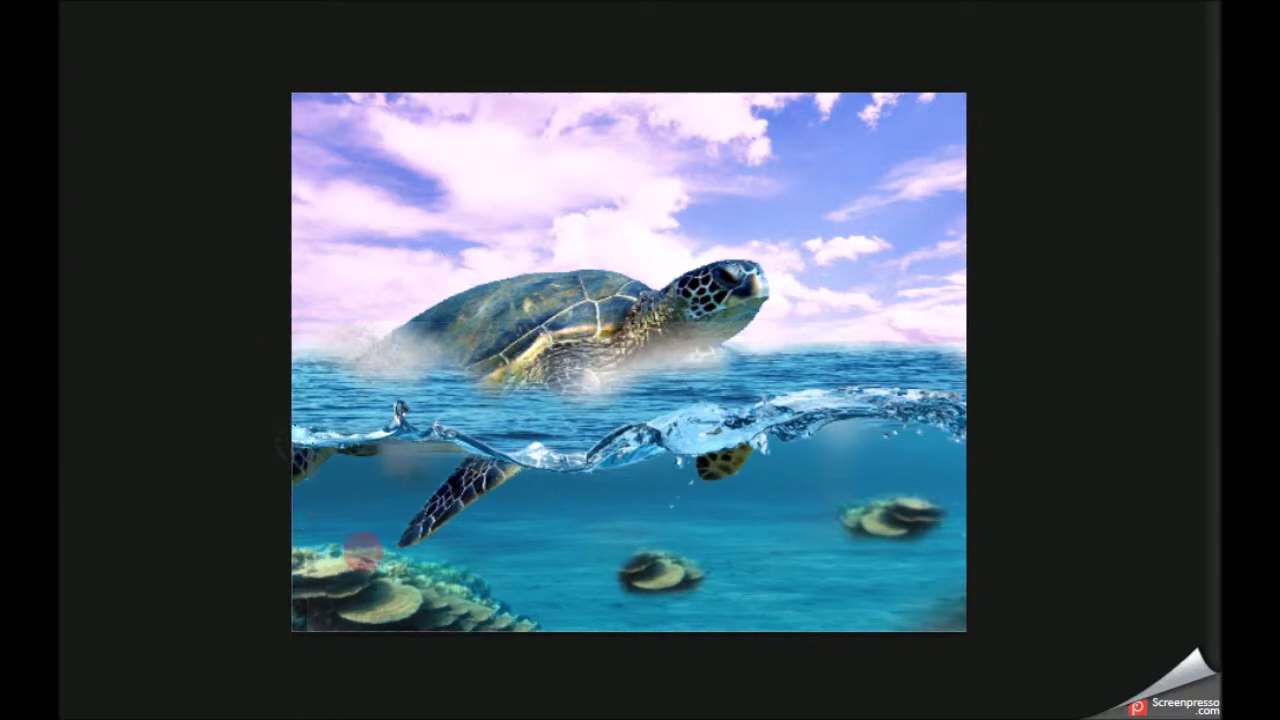
{"action": "key", "text": "ctrl+z"}
{"action": "key", "text": "ctrl+z"}
{"action": "key", "text": "ctrl+z"}
{"action": "key", "text": "ctrl+z"}
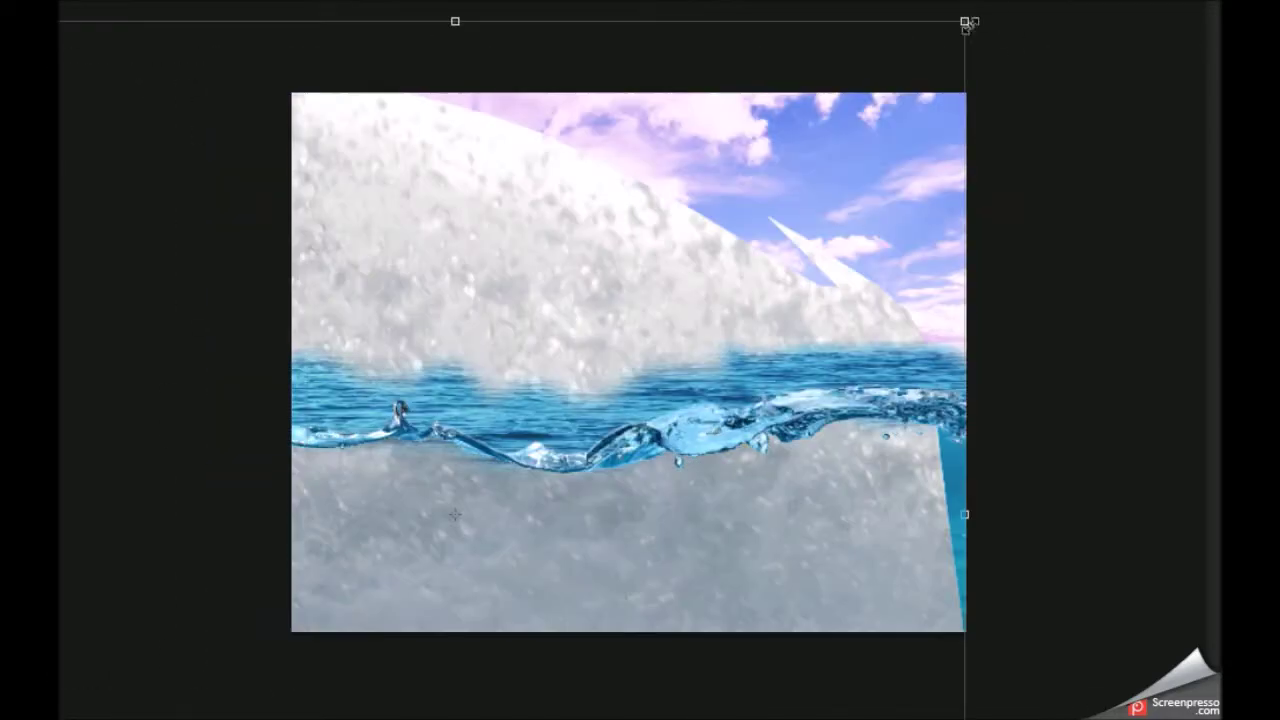
Step: Scale the pasted foam and settle it on the turtle's shell at the waterline
{"action": "left_click_drag", "start_coordinate": [967, 22], "coordinate": [790, 342]}
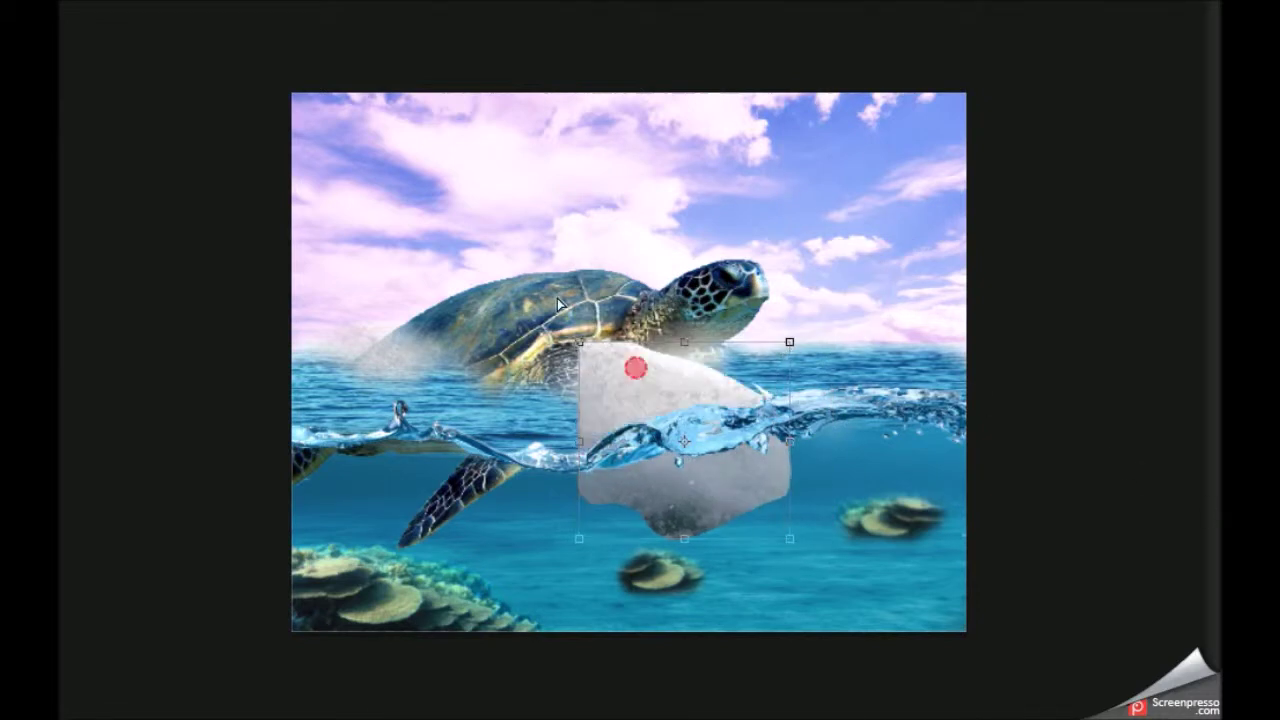
{"action": "left_click_drag", "start_coordinate": [790, 342], "coordinate": [586, 243]}
{"action": "left_click_drag", "start_coordinate": [521, 300], "coordinate": [521, 380]}
{"action": "left_click", "coordinate": [693, 245]}
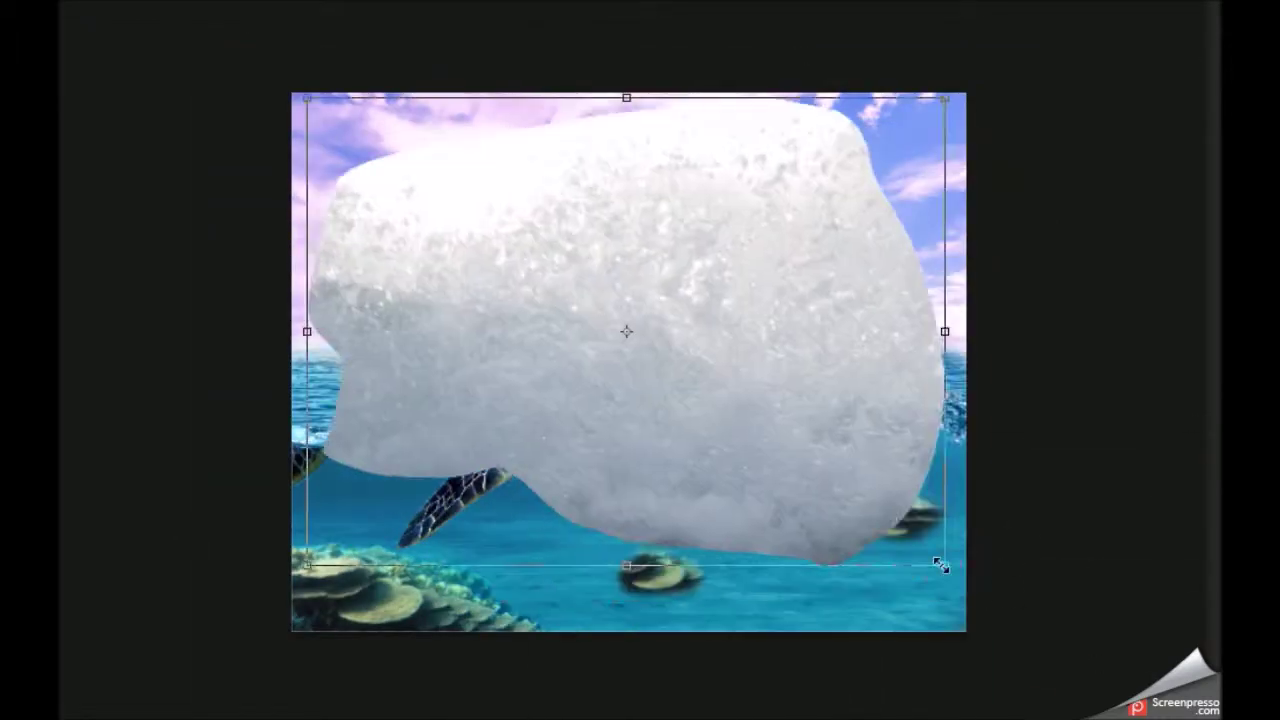
Step: Add small foam patches on the front flipper and at the left water edge
{"action": "left_click_drag", "start_coordinate": [937, 560], "coordinate": [453, 228]}
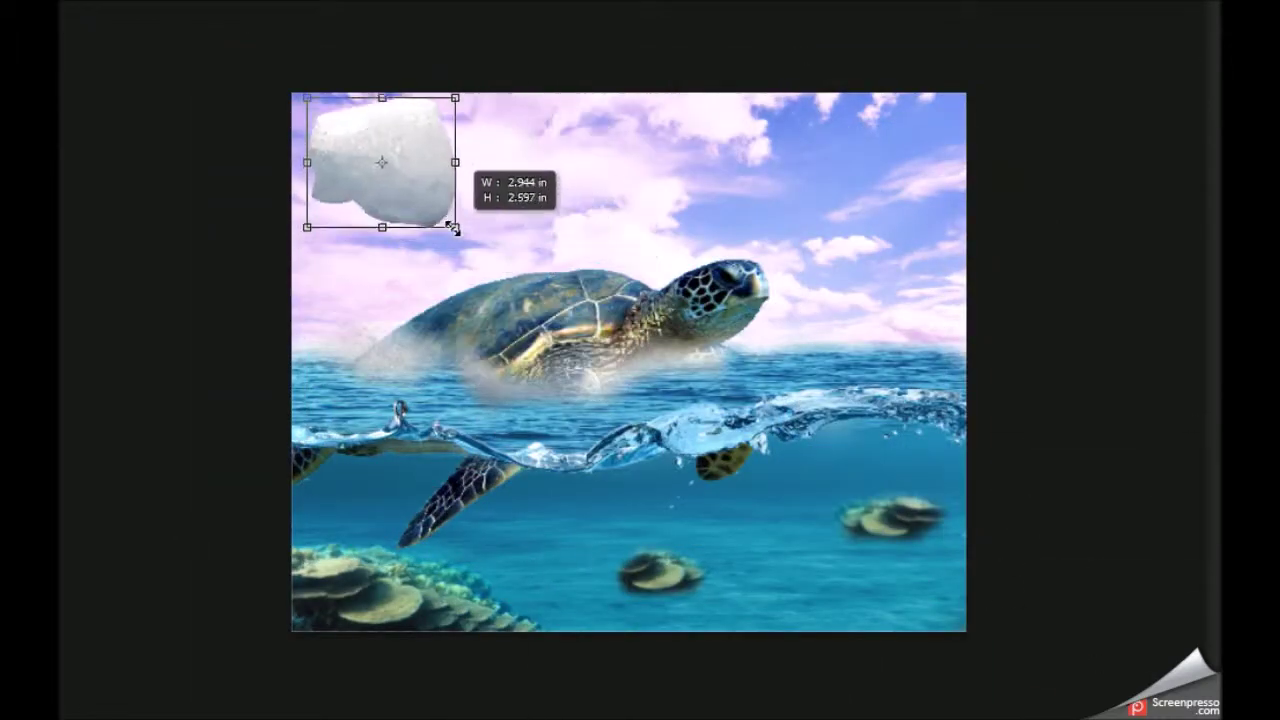
{"action": "key", "text": "Return"}
{"action": "key", "text": "b"}
{"action": "mouse_move", "coordinate": [360, 134]}
{"action": "left_mouse_down"}
{"action": "mouse_move", "coordinate": [391, 514]}
{"action": "mouse_move", "coordinate": [494, 485]}
{"action": "mouse_move", "coordinate": [355, 581]}
{"action": "left_mouse_up"}
{"action": "key", "text": "ctrl+t"}
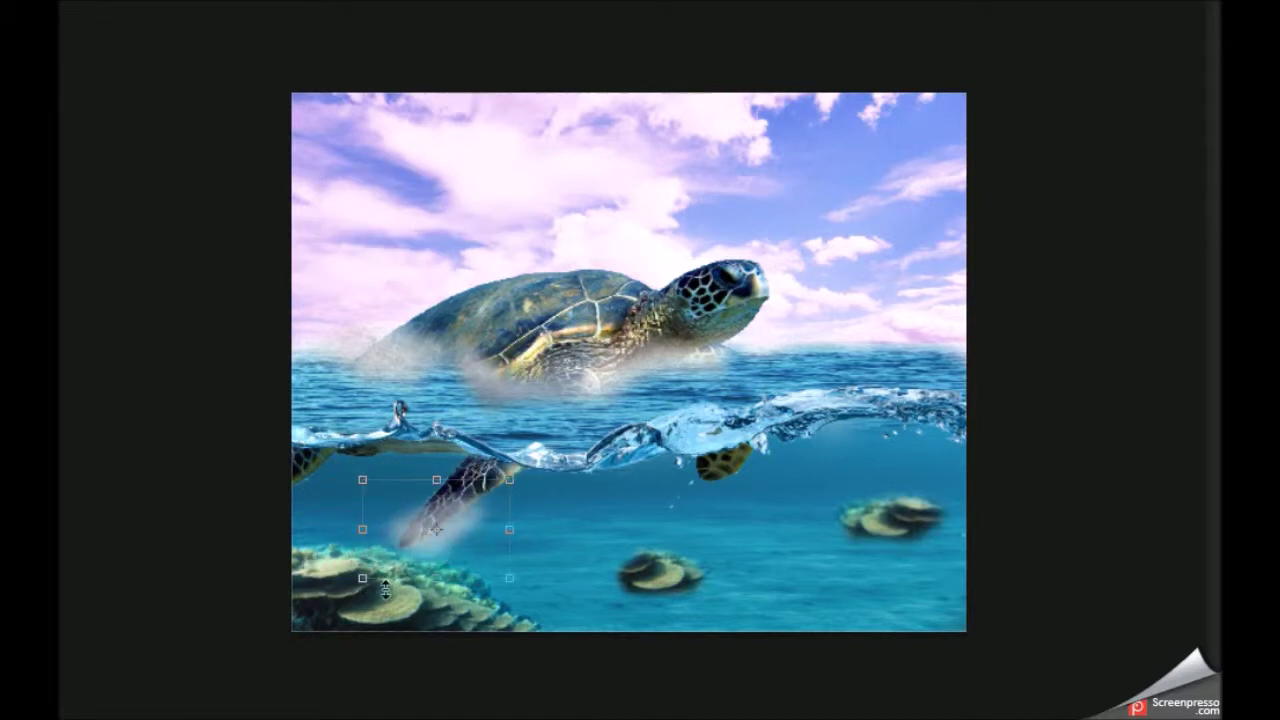
{"action": "left_click_drag", "start_coordinate": [470, 530], "coordinate": [750, 462]}
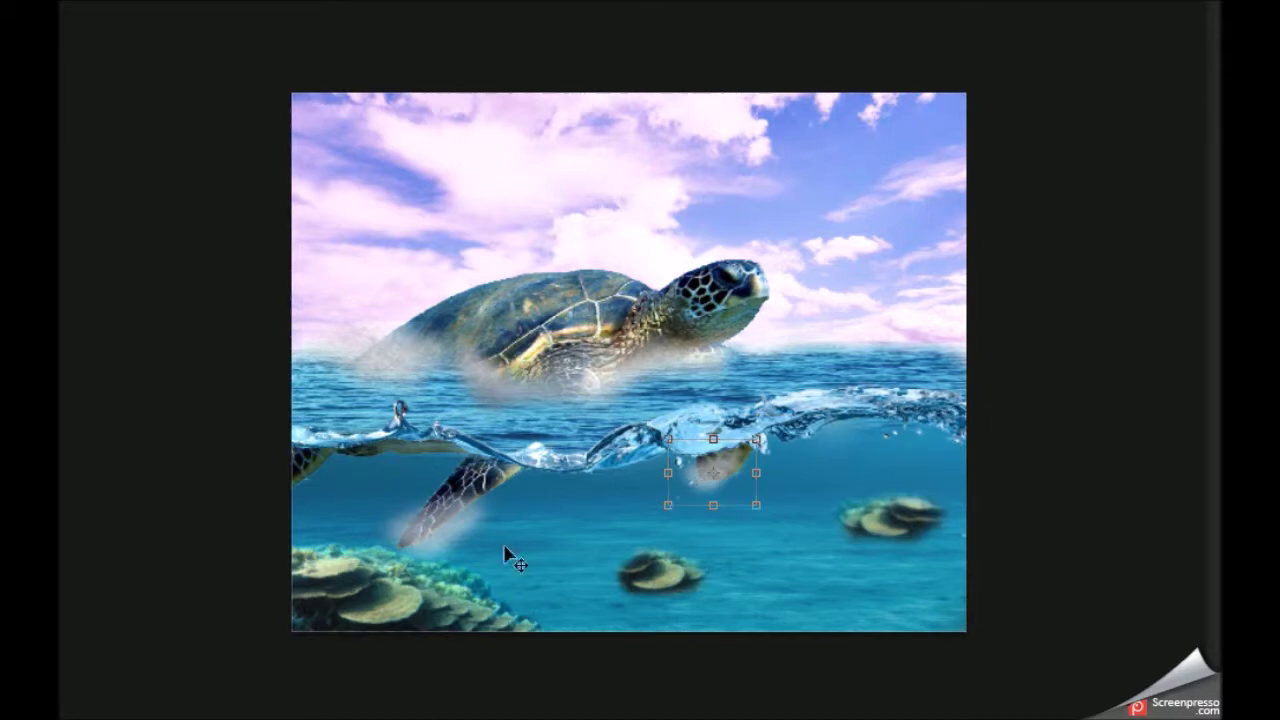
{"action": "left_click_drag", "start_coordinate": [617, 441], "coordinate": [472, 391]}
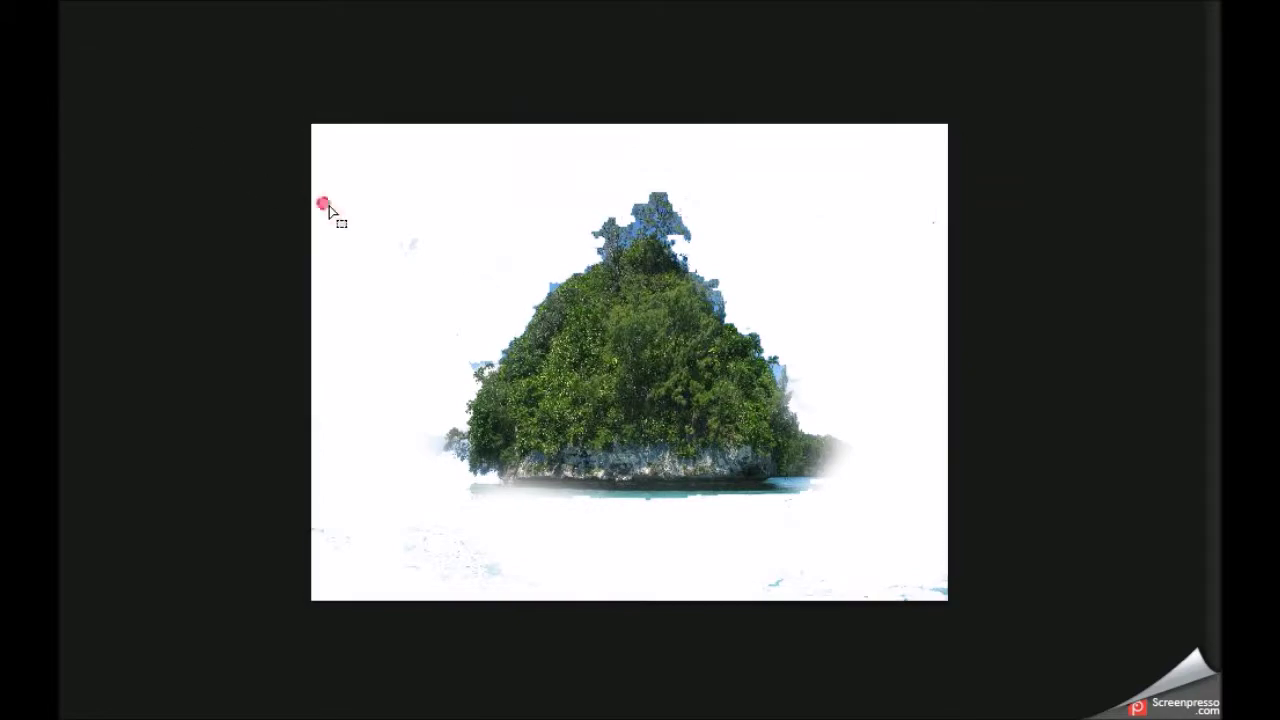
Step: Rotate and enlarge island 1 onto the turtle's shell, then mask away the area below its left edge
{"action": "left_click", "coordinate": [323, 206]}
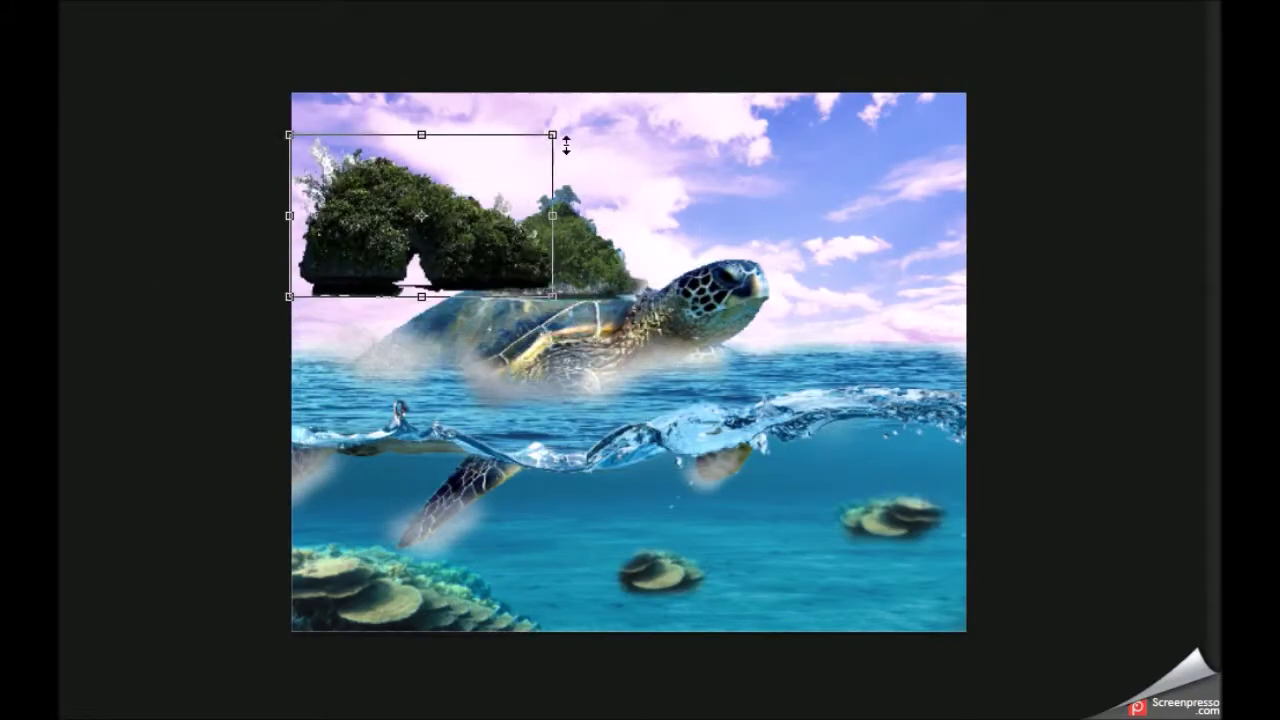
{"action": "left_click_drag", "start_coordinate": [586, 134], "coordinate": [537, 109]}
{"action": "key", "text": "Return"}
{"action": "left_click_drag", "start_coordinate": [355, 345], "coordinate": [478, 330]}
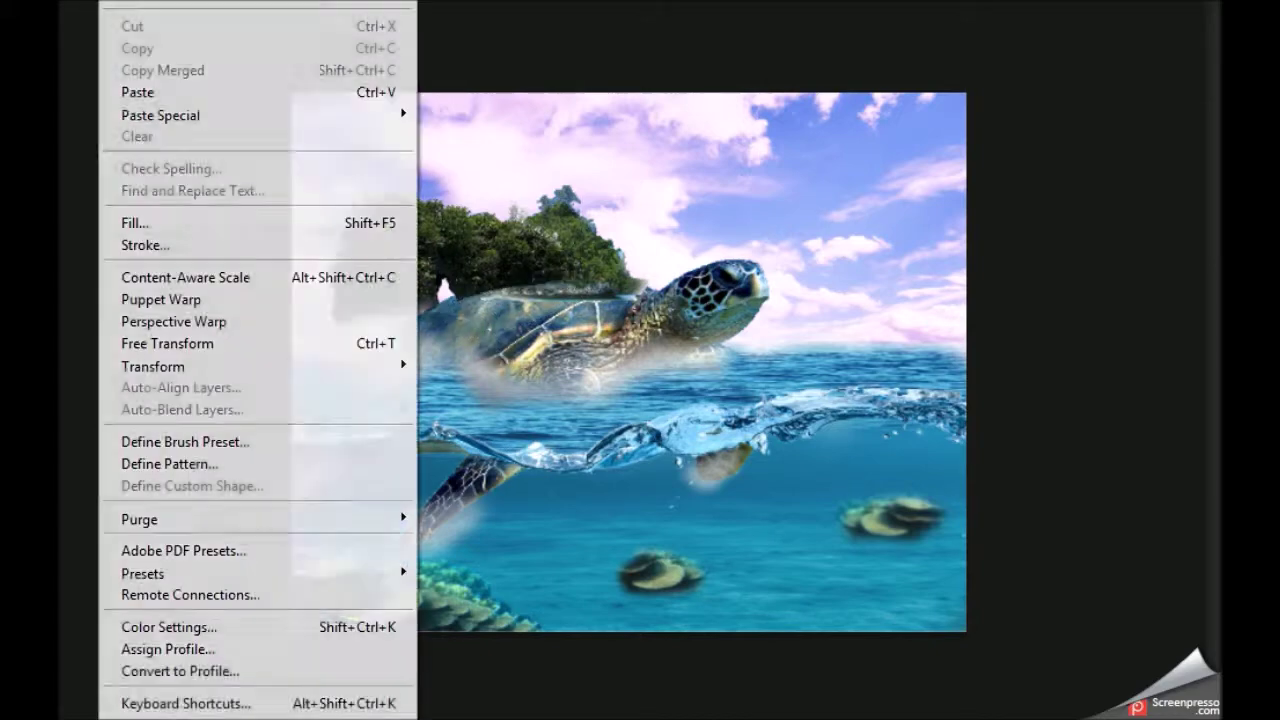
Step: Puppet Warp the island into a rounded mound over the turtle's shell
{"action": "left_click", "coordinate": [175, 300]}
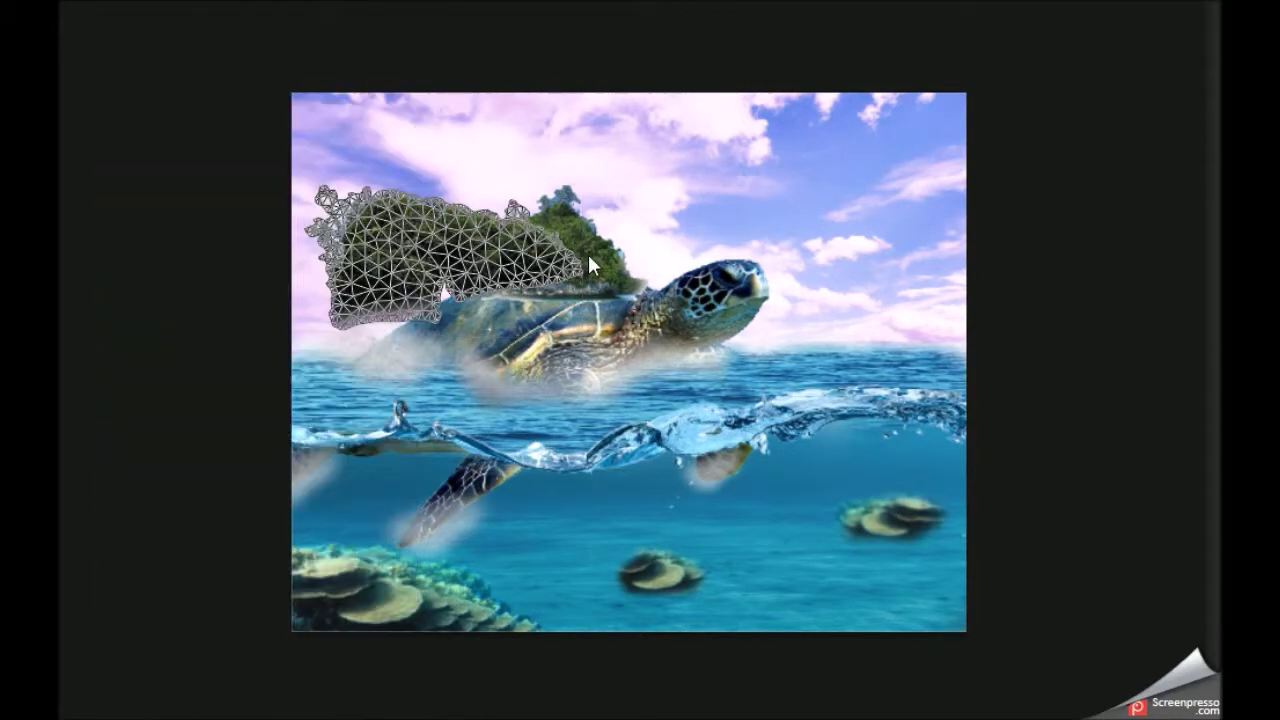
{"action": "mouse_move", "coordinate": [523, 219]}
{"action": "left_mouse_down"}
{"action": "mouse_move", "coordinate": [540, 208]}
{"action": "mouse_move", "coordinate": [578, 272]}
{"action": "left_mouse_up"}
{"action": "left_click_drag", "start_coordinate": [378, 343], "coordinate": [385, 345]}
{"action": "left_click_drag", "start_coordinate": [540, 200], "coordinate": [543, 186]}
{"action": "left_click_drag", "start_coordinate": [465, 298], "coordinate": [465, 298]}
{"action": "key", "text": "Return"}
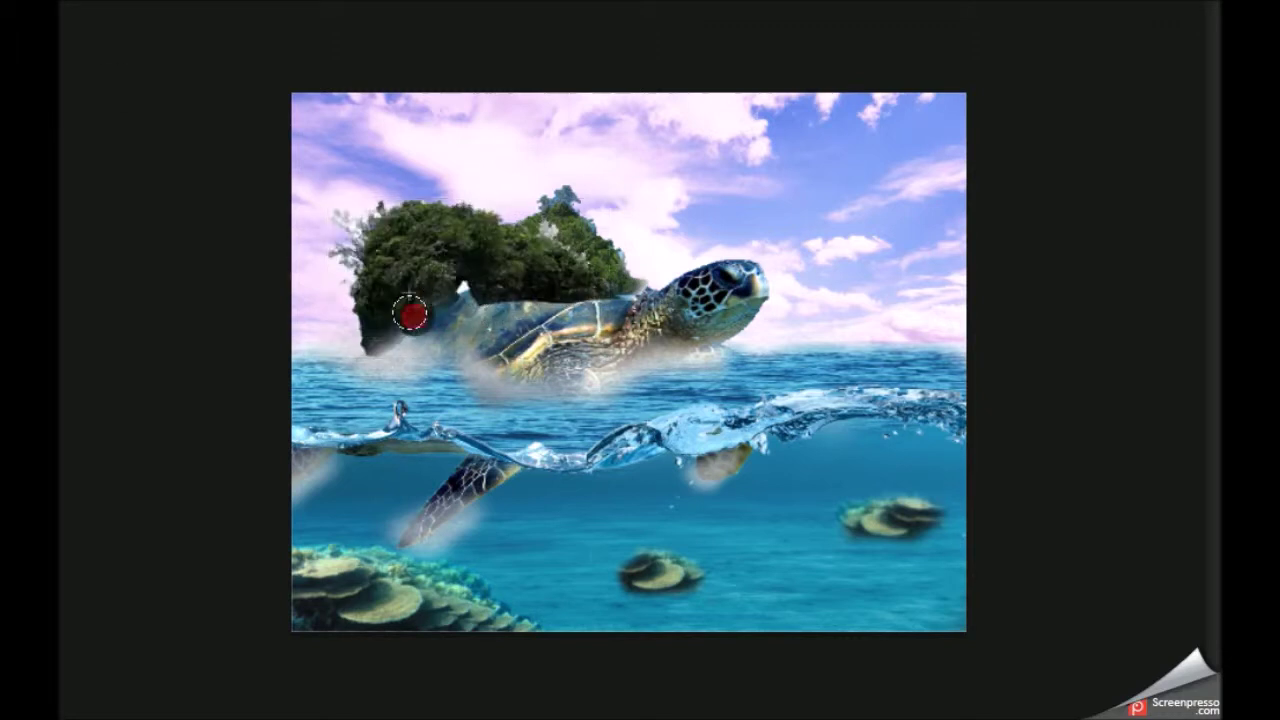
Step: Mask the island's lower-left base and the underwater flipper into bright soft mist
{"action": "left_click_drag", "start_coordinate": [398, 322], "coordinate": [407, 340]}
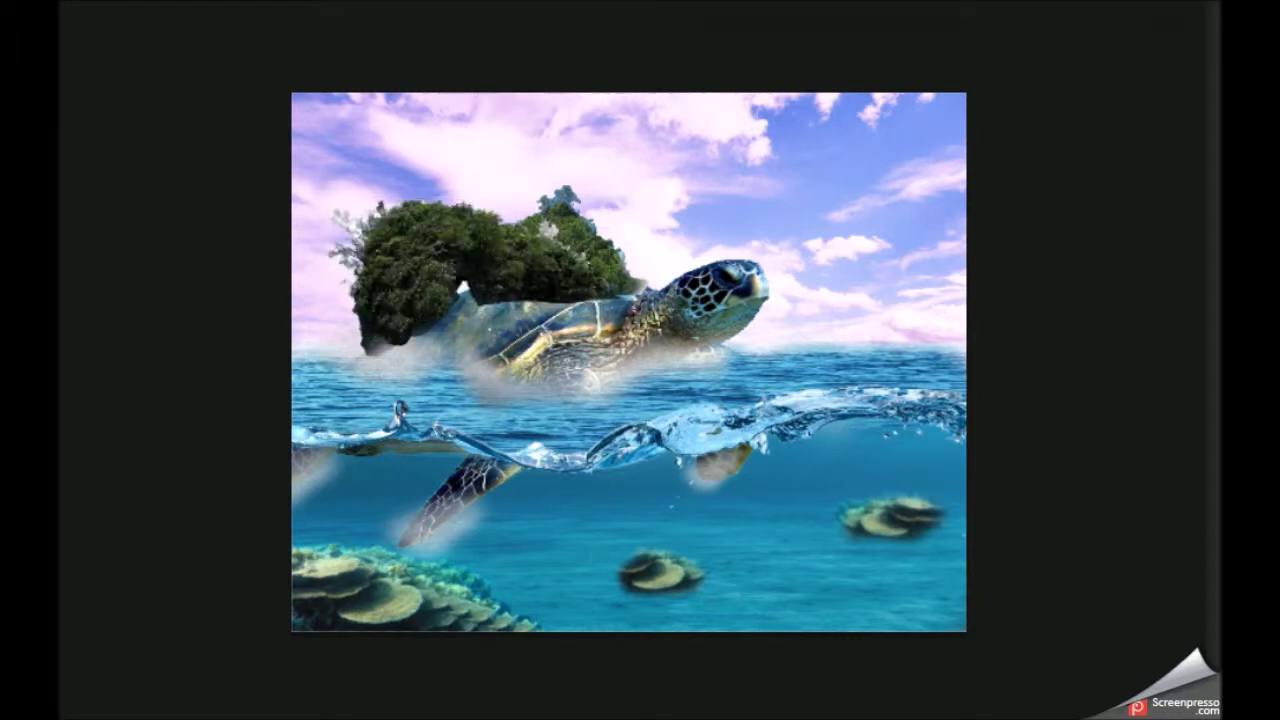
{"action": "left_click_drag", "start_coordinate": [432, 305], "coordinate": [365, 352]}
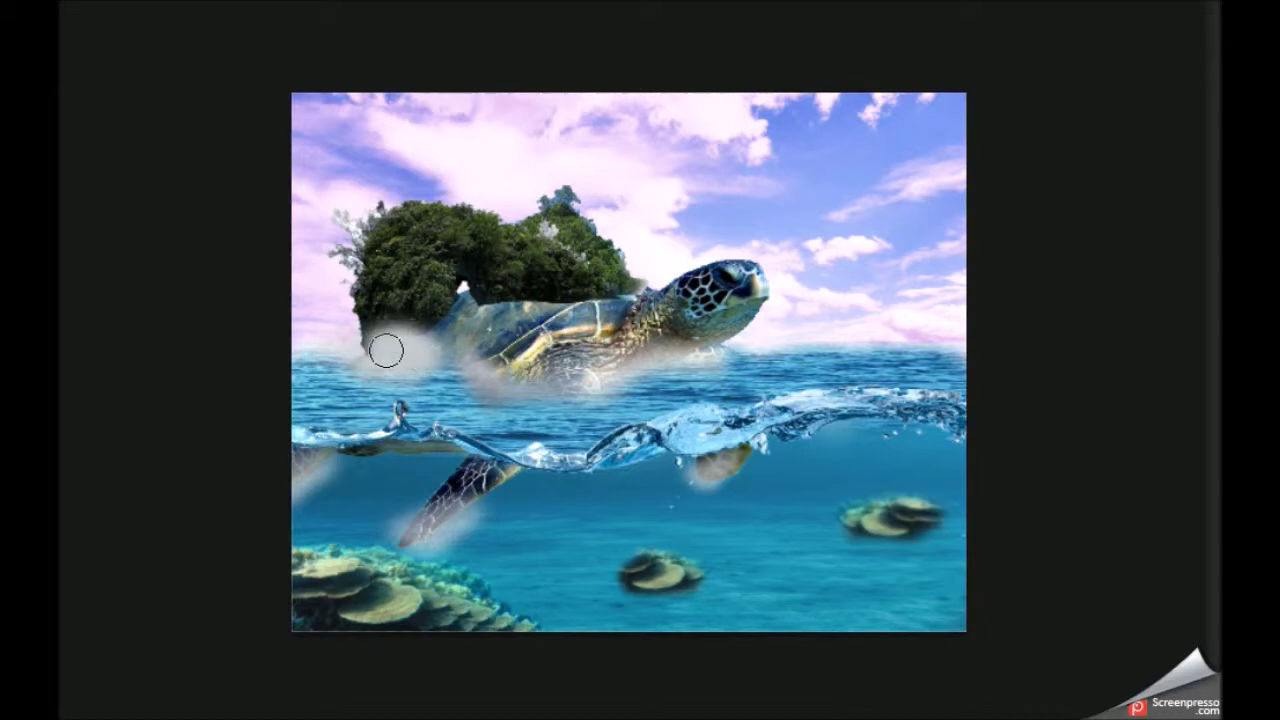
{"action": "left_click", "coordinate": [1130, 266]}
{"action": "left_click_drag", "start_coordinate": [367, 354], "coordinate": [466, 357]}
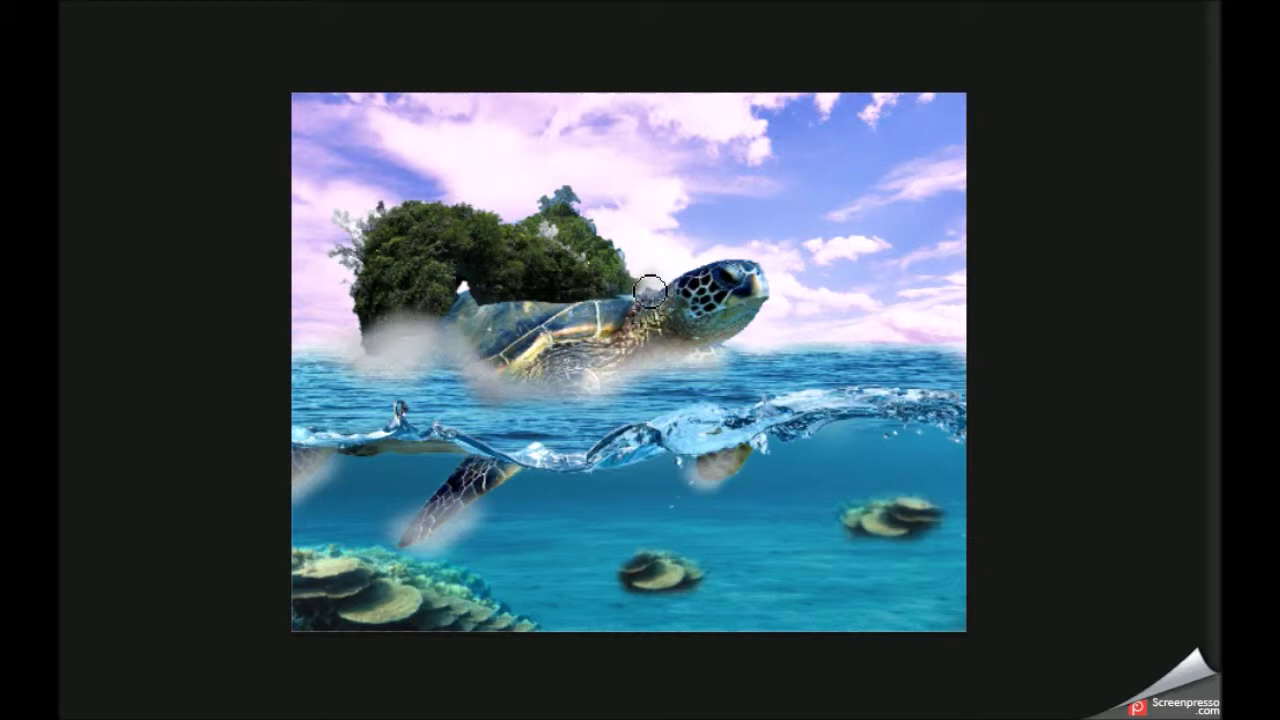
{"action": "left_click_drag", "start_coordinate": [483, 518], "coordinate": [479, 515]}
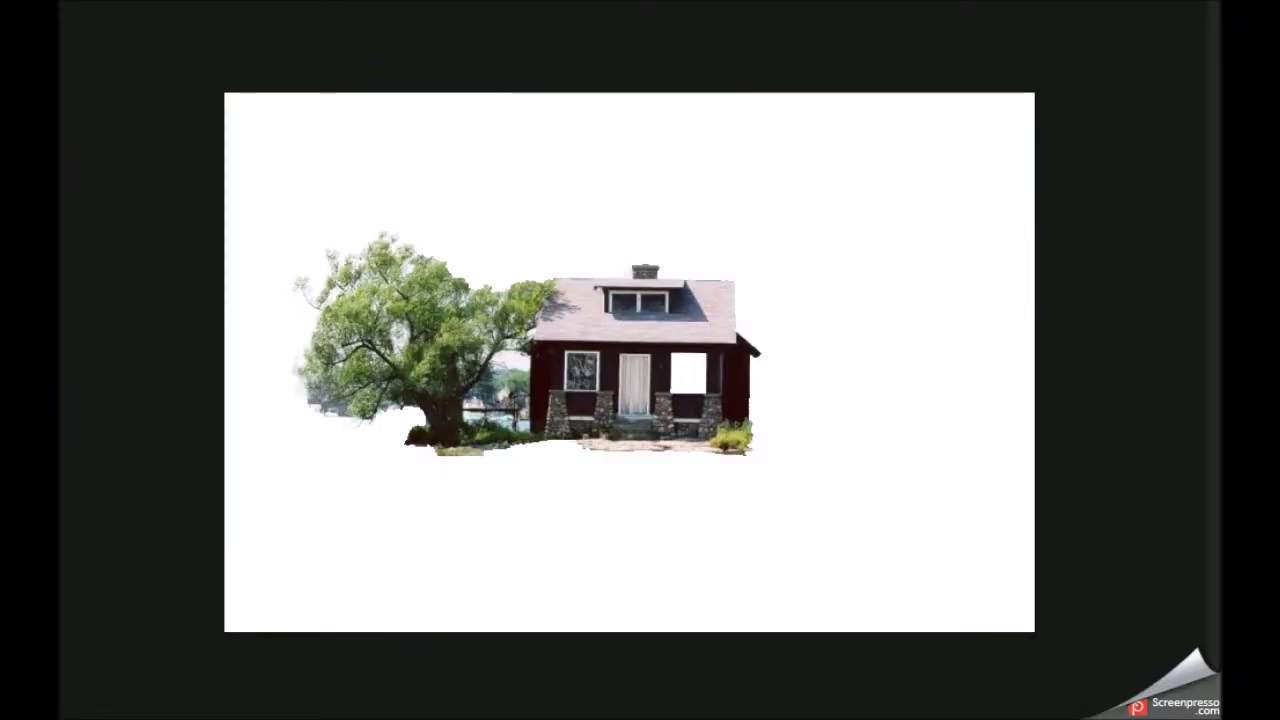
Step: Erase the house's white background and scale it down onto the island top
{"action": "left_click", "coordinate": [519, 366]}
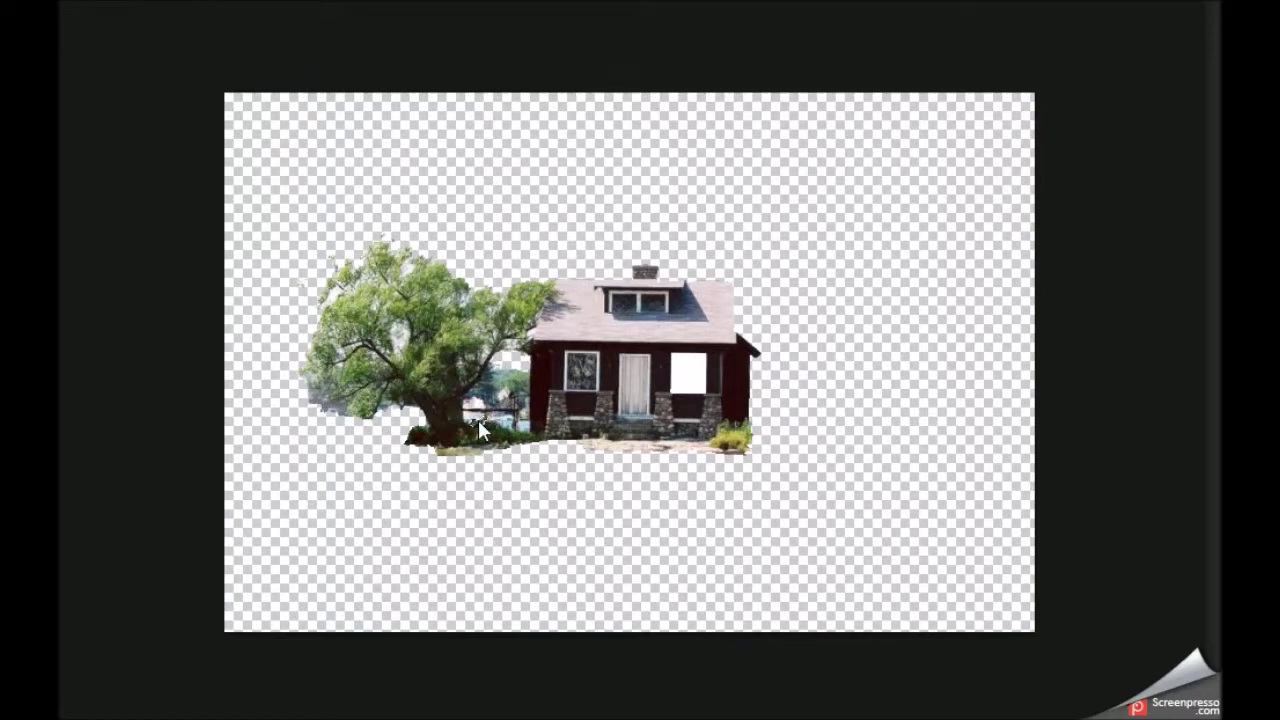
{"action": "key", "text": "ctrl+t"}
{"action": "left_click_drag", "start_coordinate": [601, 321], "coordinate": [514, 250]}
{"action": "left_click_drag", "start_coordinate": [414, 218], "coordinate": [543, 226]}
{"action": "left_click_drag", "start_coordinate": [614, 277], "coordinate": [588, 263]}
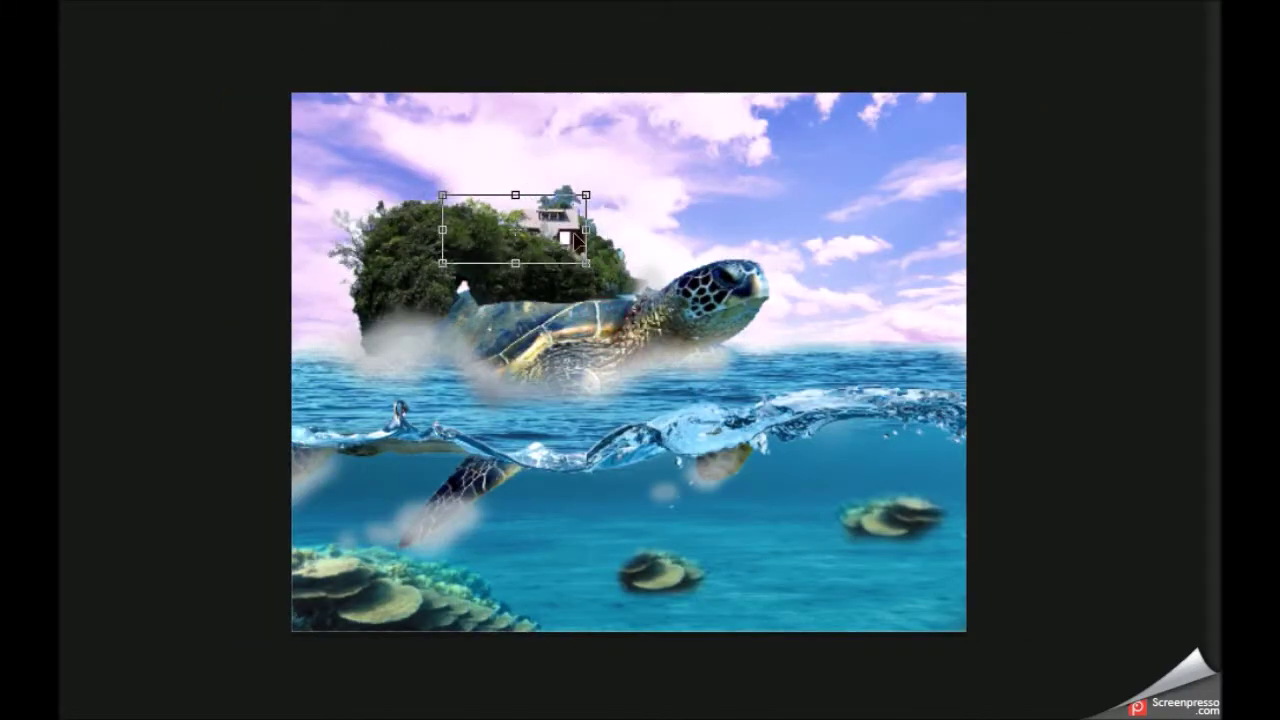
{"action": "key", "text": "Return"}
Step: Paint out the tree crown behind the house's roof
{"action": "left_click", "coordinate": [78, 210]}
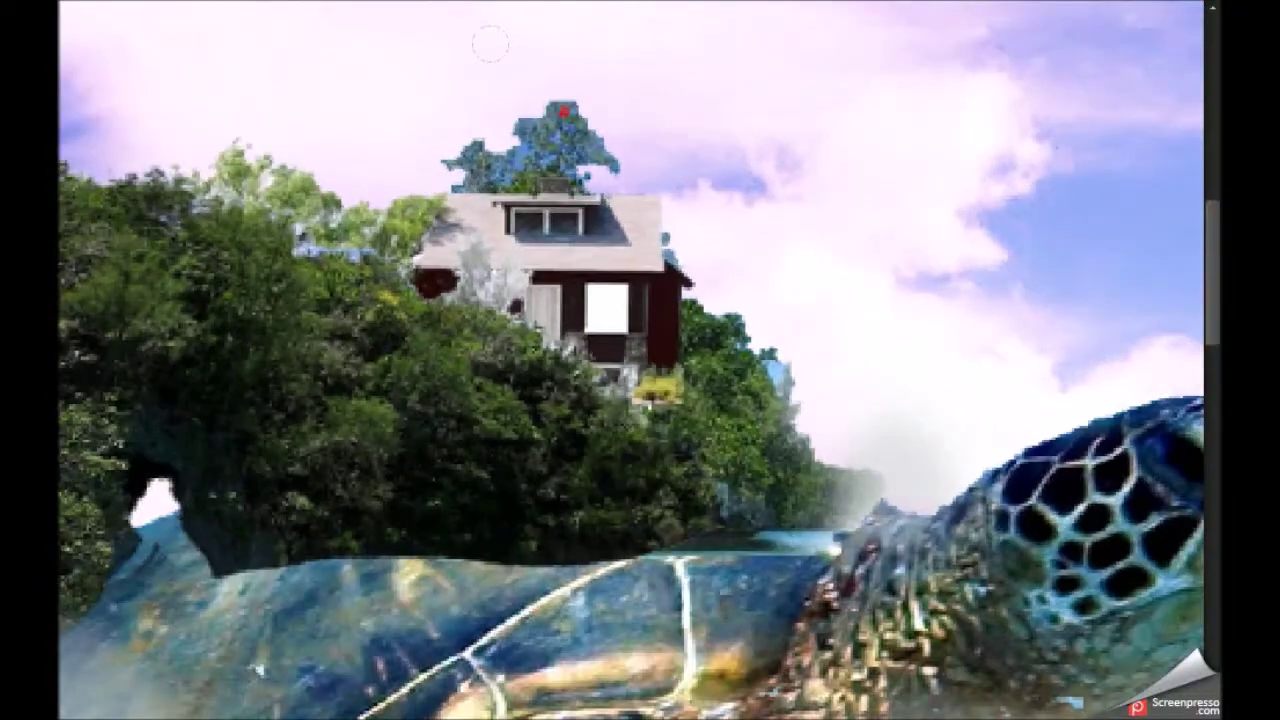
{"action": "left_click_drag", "start_coordinate": [634, 114], "coordinate": [470, 170]}
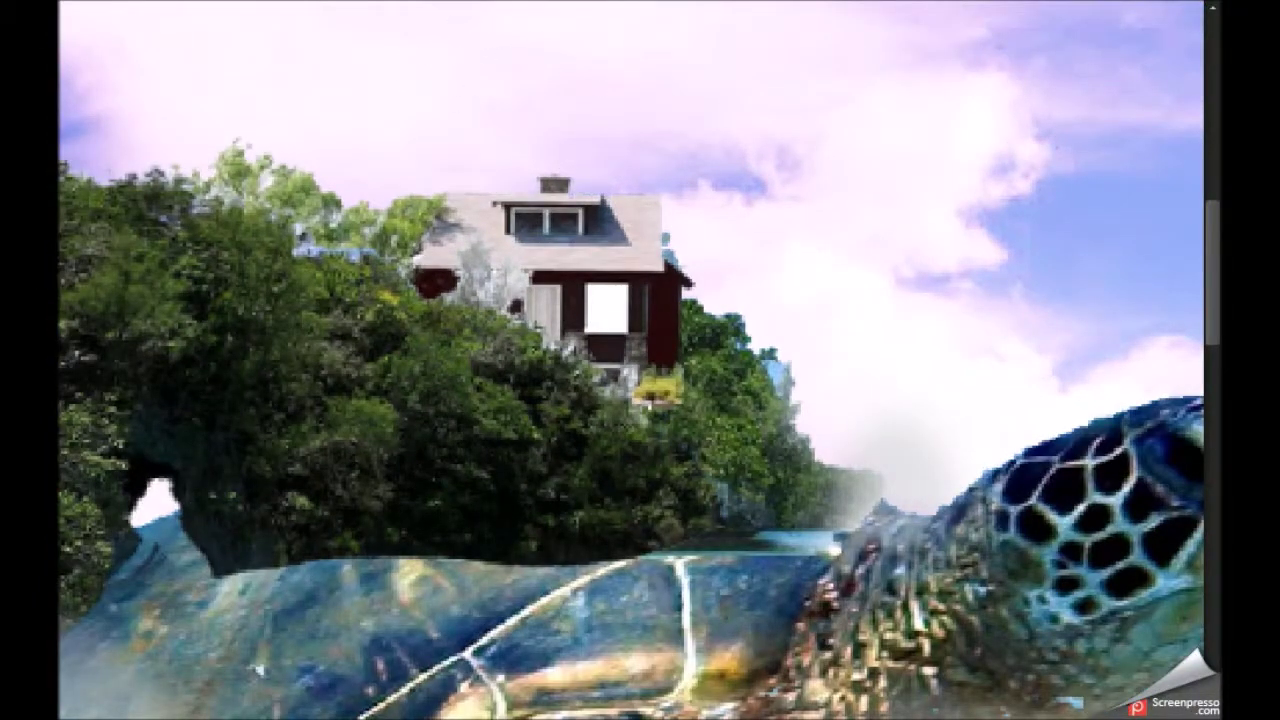
{"action": "key", "text": "ctrl+minus"}
{"action": "key", "text": "ctrl+minus"}
Step: Adjust the layer's colour settings and darken the gap between island and shell
{"action": "right_click", "coordinate": [960, 25]}
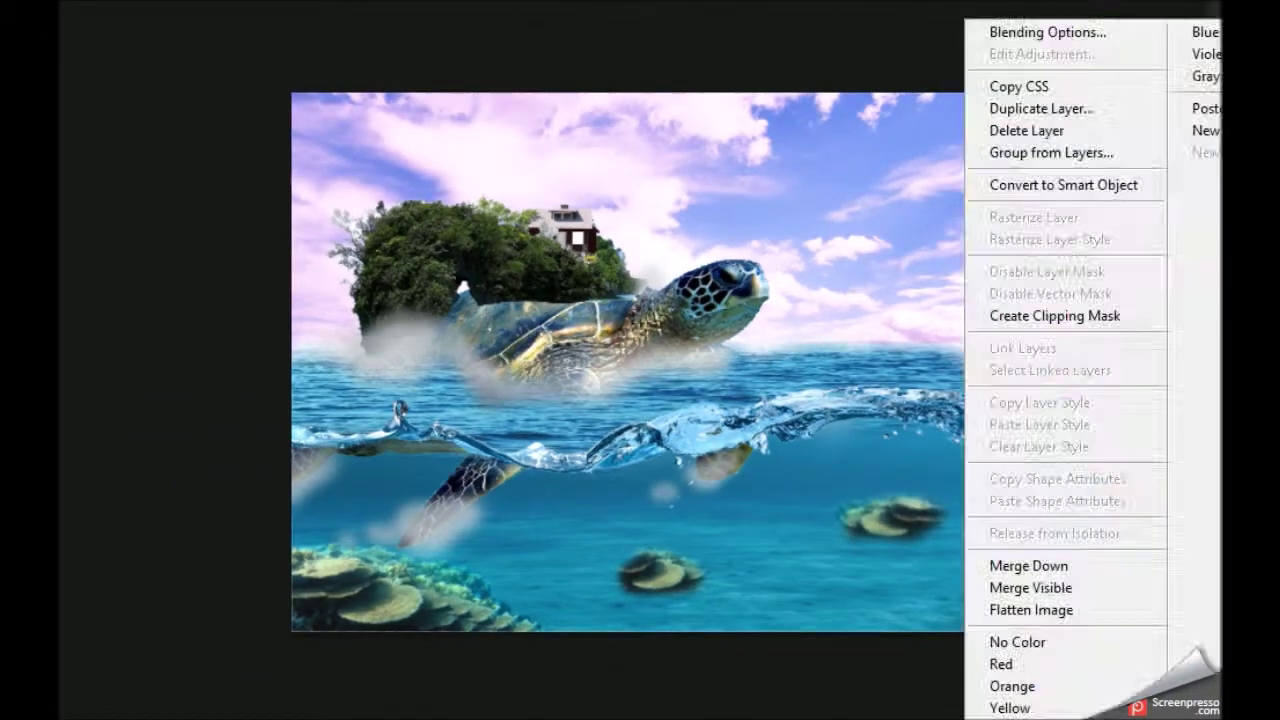
{"action": "left_click", "coordinate": [94, 103]}
{"action": "key", "text": "Return"}
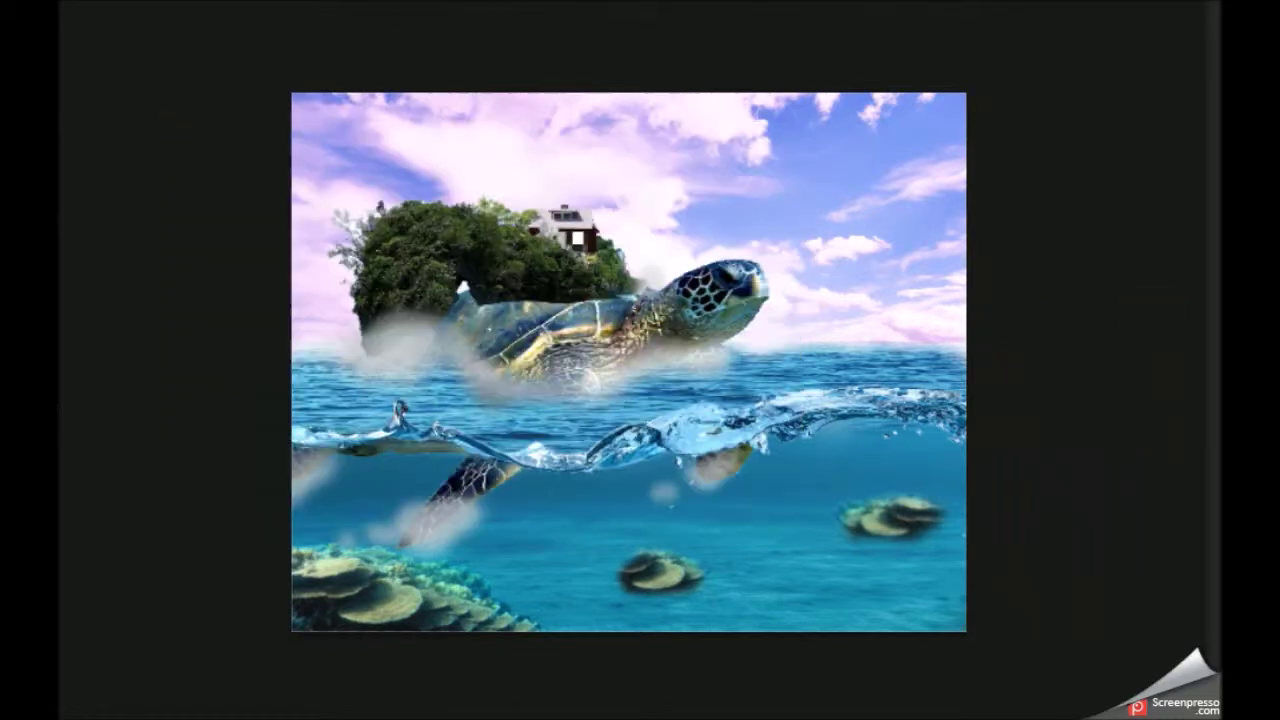
{"action": "mouse_move", "coordinate": [407, 310]}
{"action": "left_mouse_down"}
{"action": "mouse_move", "coordinate": [615, 283]}
{"action": "mouse_move", "coordinate": [540, 236]}
{"action": "left_mouse_up"}
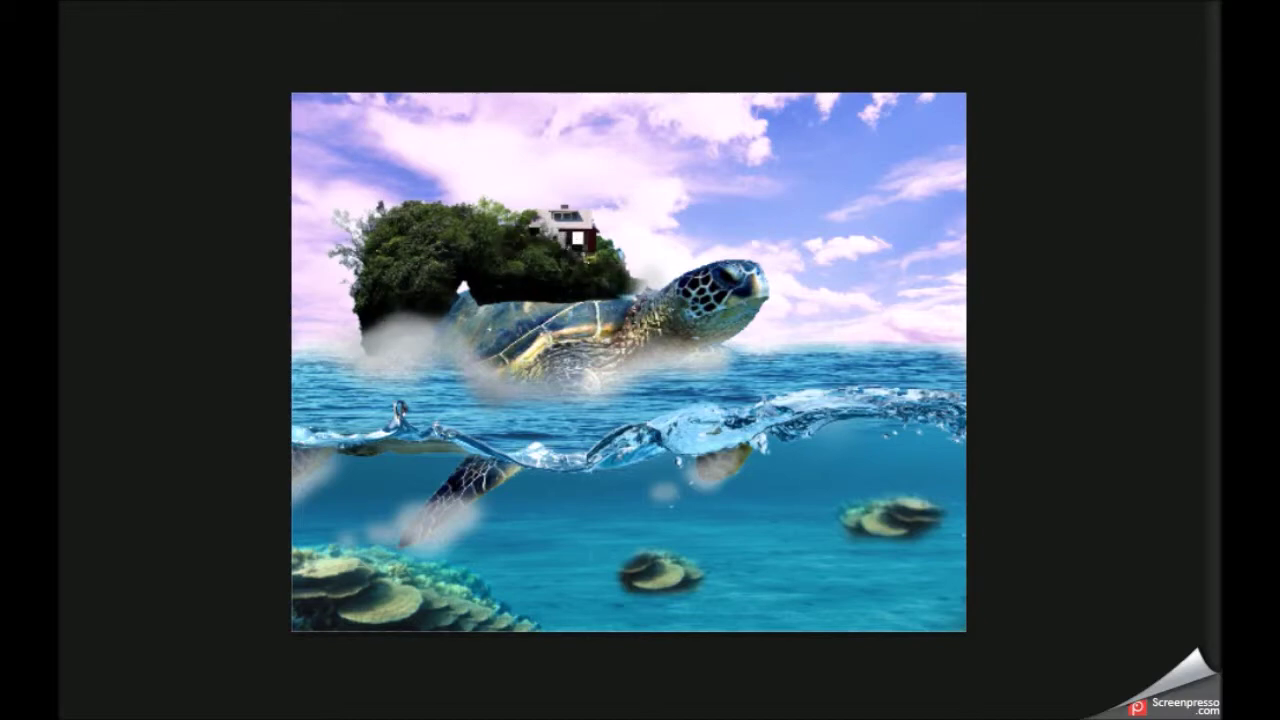
{"action": "right_click", "coordinate": [1092, 556]}
Step: Merge the visible layers and apply a Gaussian Blur to the island layer
{"action": "left_click", "coordinate": [1092, 556]}
{"action": "key", "text": "ctrl+t"}
{"action": "mouse_move", "coordinate": [471, 171]}
{"action": "left_mouse_down"}
{"action": "mouse_move", "coordinate": [427, 518]}
{"action": "mouse_move", "coordinate": [557, 422]}
{"action": "mouse_move", "coordinate": [540, 323]}
{"action": "left_mouse_up"}
{"action": "key", "text": "Escape"}
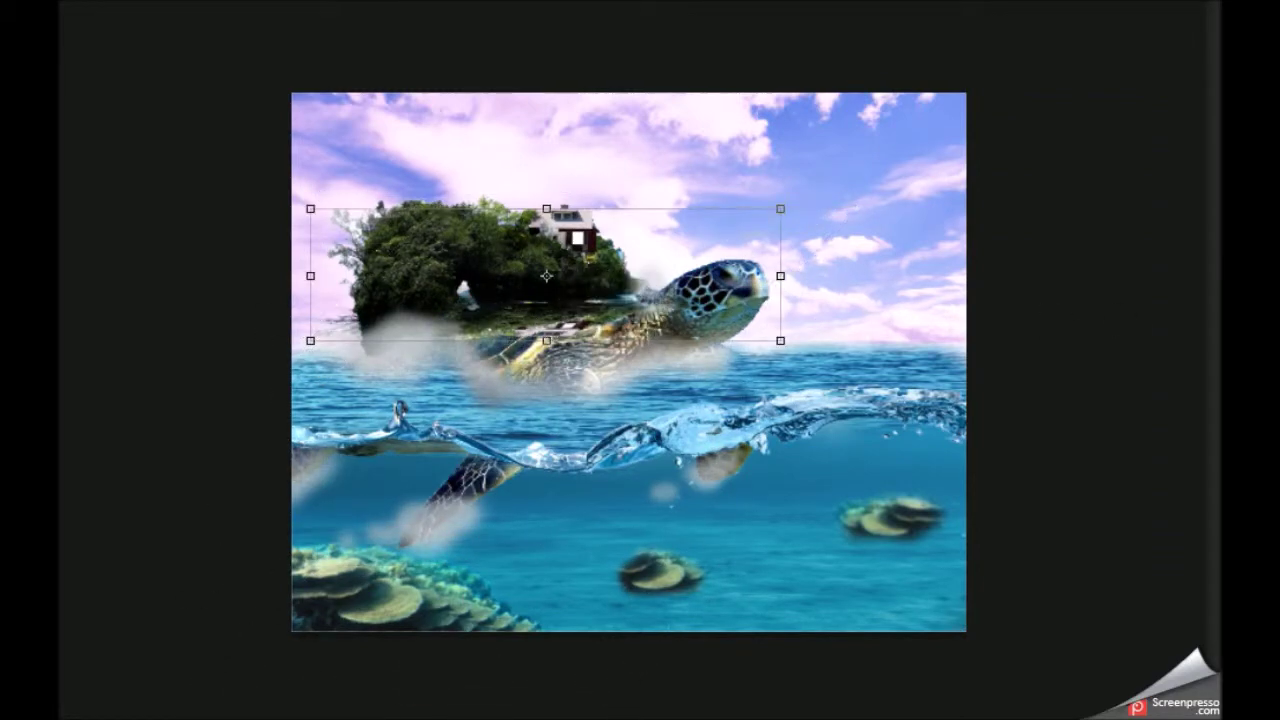
{"action": "key", "text": "alt+t"}
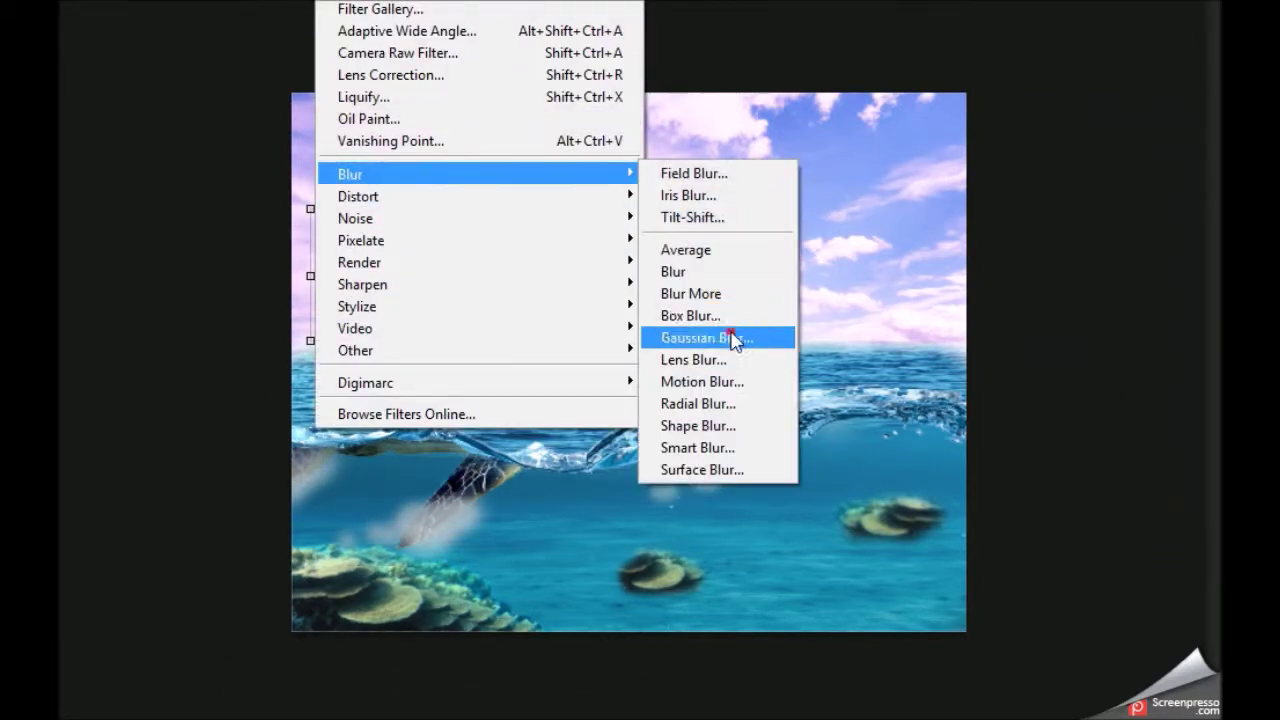
{"action": "left_click", "coordinate": [731, 334]}
{"action": "left_click_drag", "start_coordinate": [1108, 557], "coordinate": [1148, 537]}
{"action": "key", "text": "Return"}
Step: Flip the coral copy upside down and try skewing it into a shadow shape
{"action": "key", "text": "ctrl+t"}
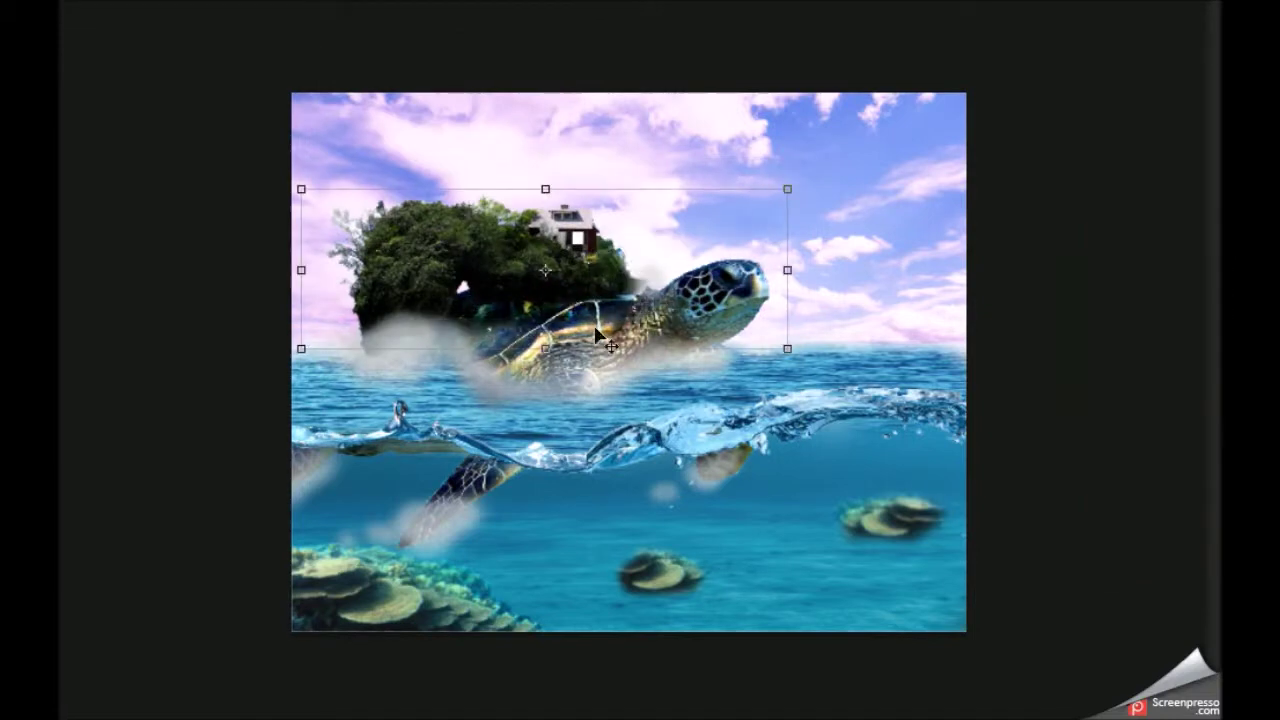
{"action": "right_click", "coordinate": [1171, 560]}
{"action": "key", "text": "Escape"}
{"action": "key", "text": "ctrl+t"}
{"action": "right_click", "coordinate": [1171, 560]}
{"action": "key", "text": "Escape"}
{"action": "key", "text": "ctrl+t"}
{"action": "left_click_drag", "start_coordinate": [552, 134], "coordinate": [375, 700]}
{"action": "key", "text": "Escape"}
Step: Turn the coral copy black with Hue/Saturation and Gaussian-blur it into a soft shadow
{"action": "key", "text": "ctrl+u"}
{"action": "key", "text": "Return"}
{"action": "key", "text": "ctrl+t"}
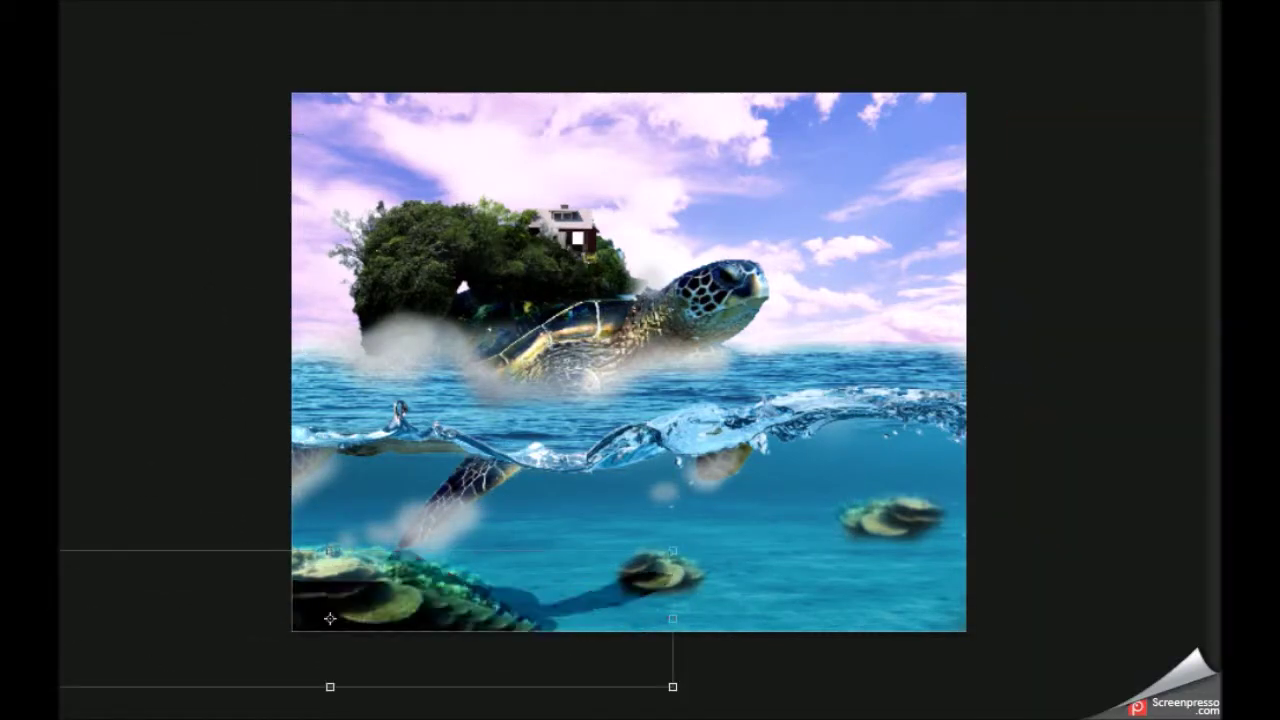
{"action": "left_click", "coordinate": [386, 337]}
{"action": "left_click_drag", "start_coordinate": [1136, 540], "coordinate": [1142, 548]}
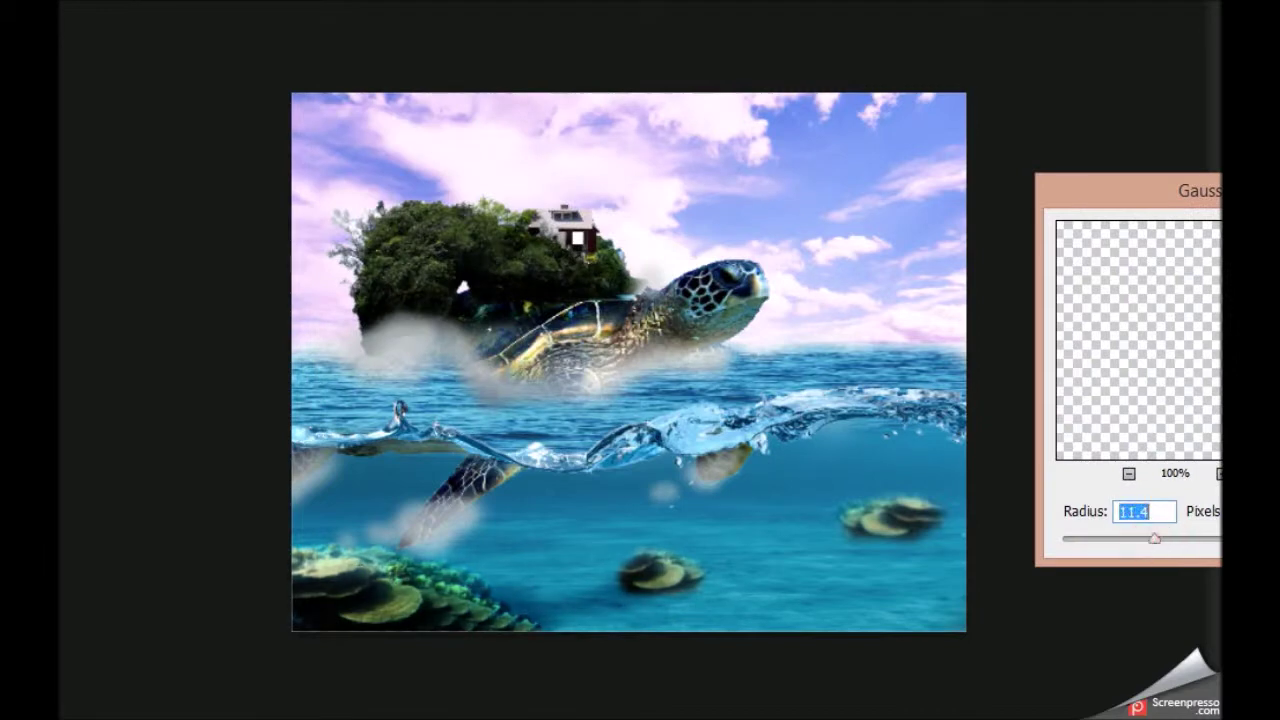
{"action": "key", "text": "Return"}
{"action": "key", "text": "ctrl+t"}
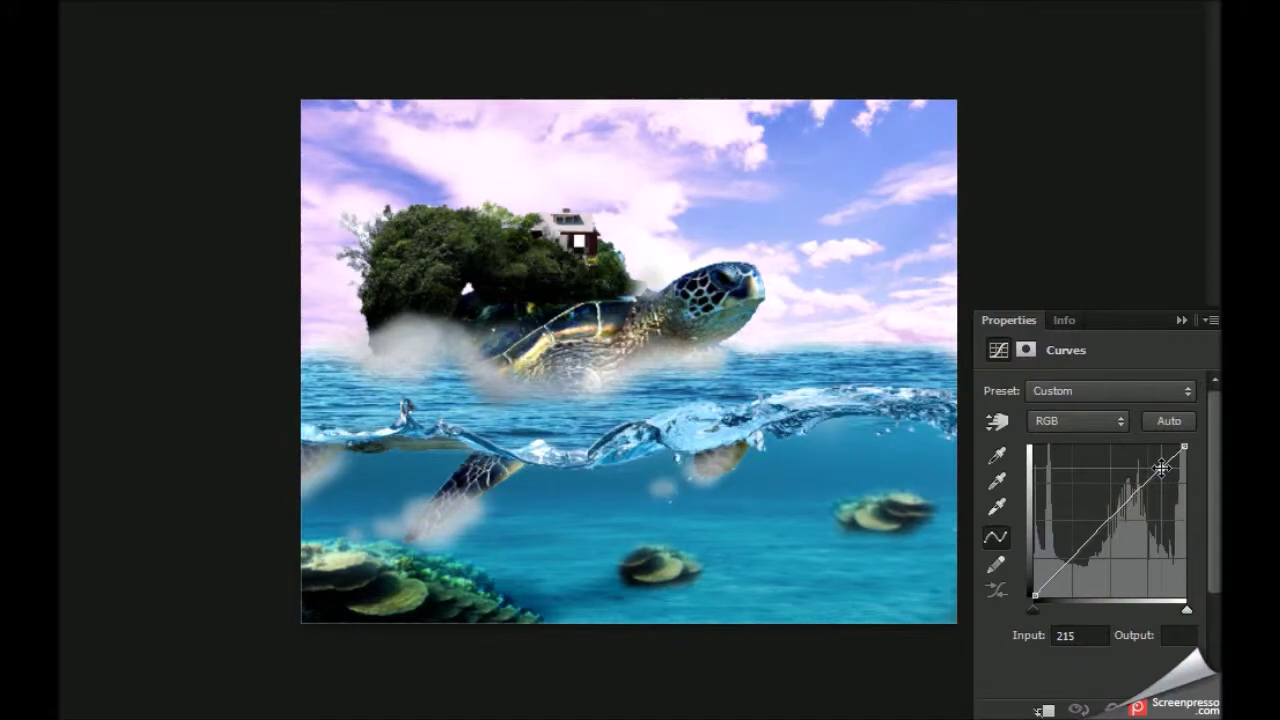
Step: Add a Curves adjustment raising the RGB curve, then edit the Green and Blue channel curves
{"action": "left_click", "coordinate": [1110, 390]}
{"action": "left_click", "coordinate": [1092, 428]}
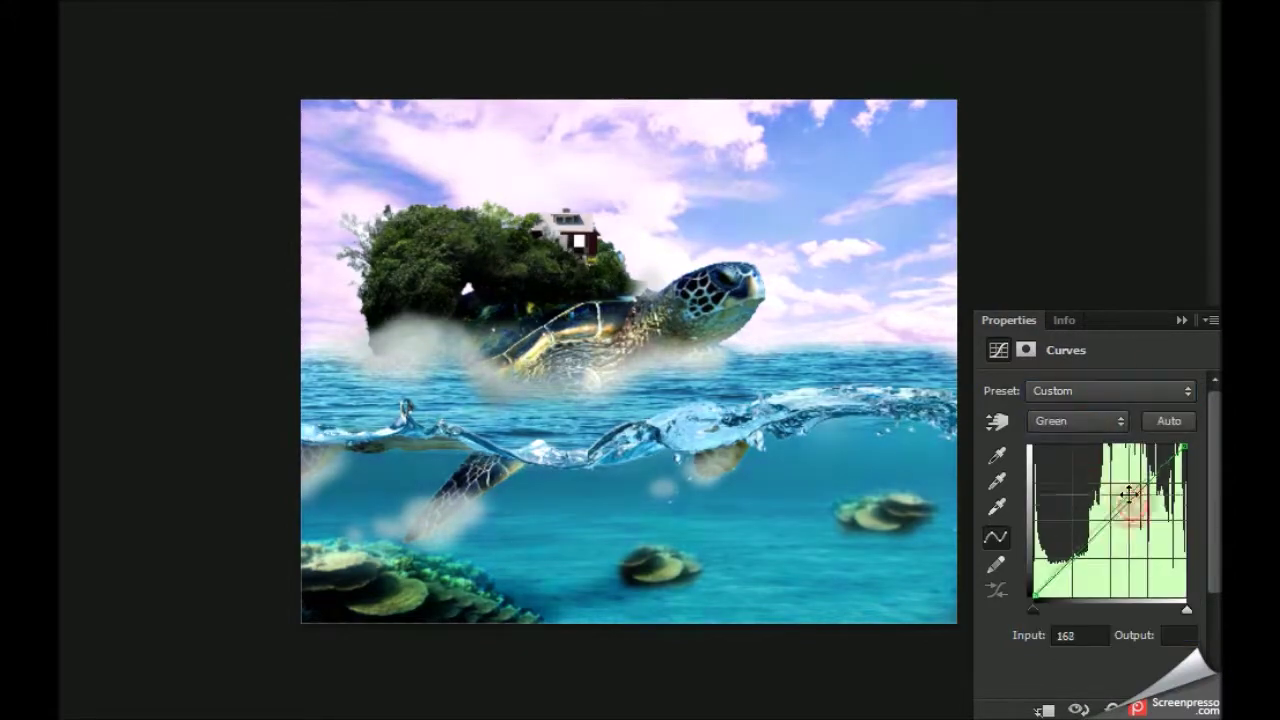
{"action": "left_click", "coordinate": [1101, 420]}
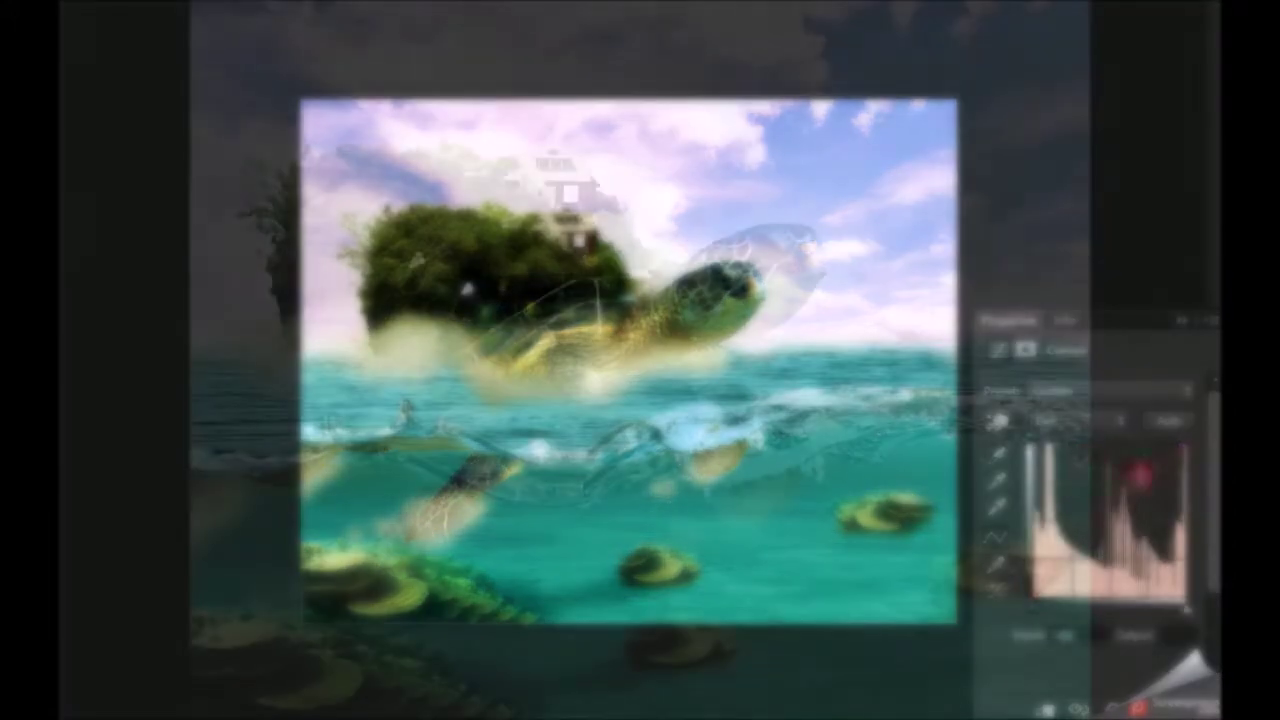